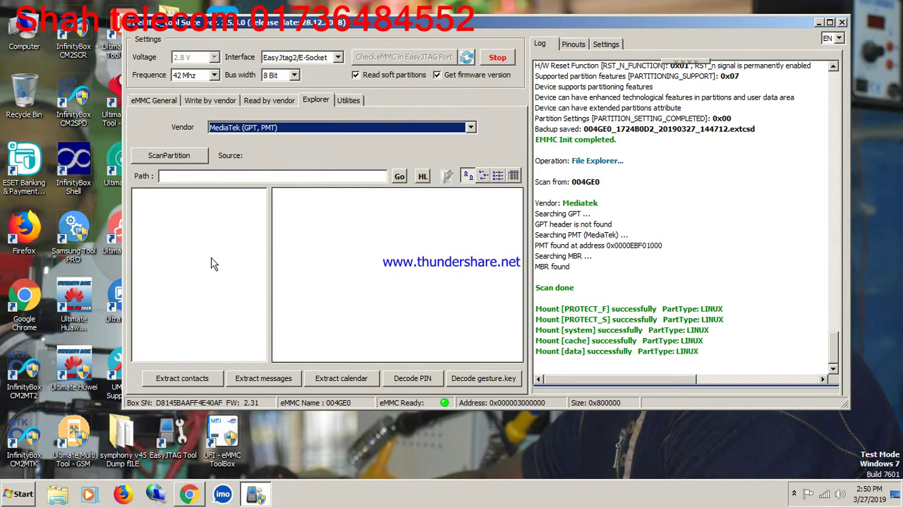
Scan the partitions directly from the connected device with the vendor set to MediaTek (GPT, PMT)
click(471, 128)
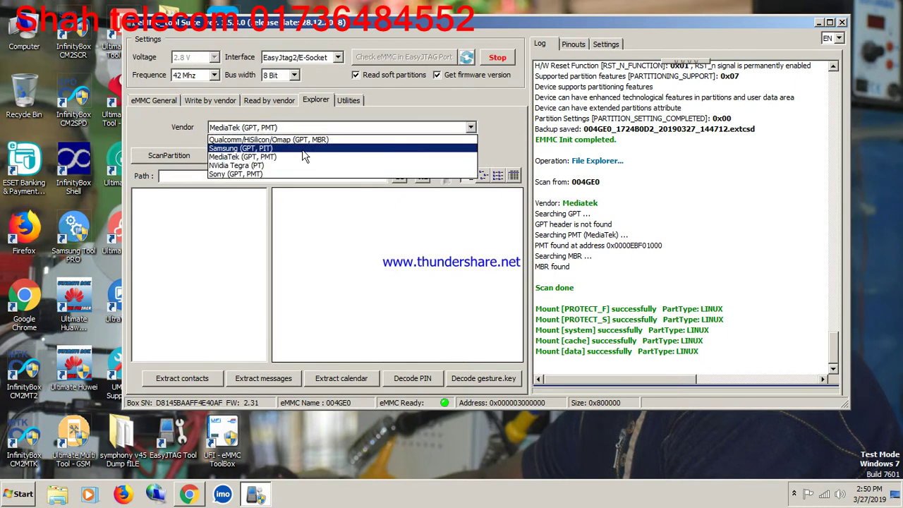
click(246, 159)
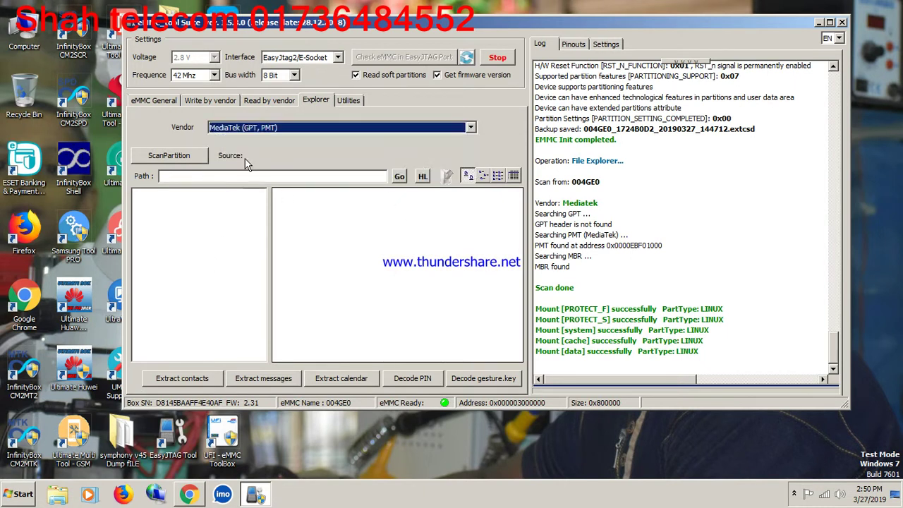
click(176, 162)
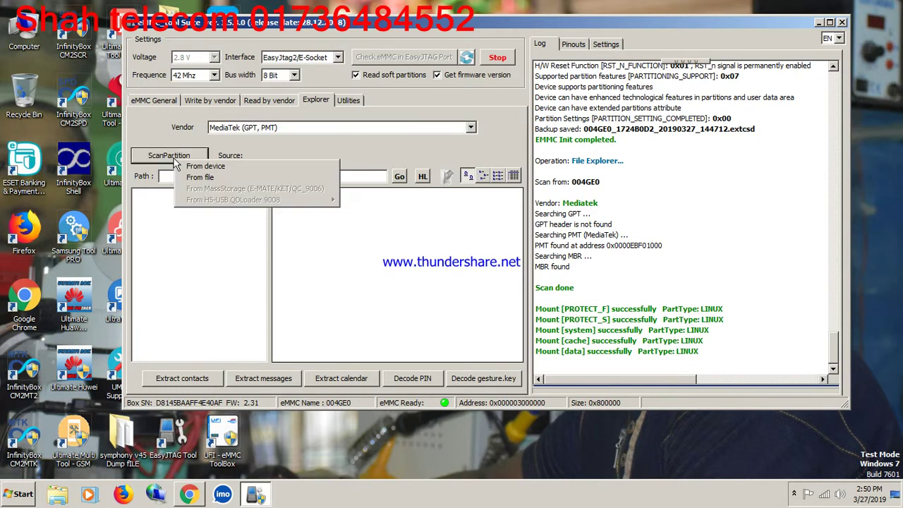
click(201, 167)
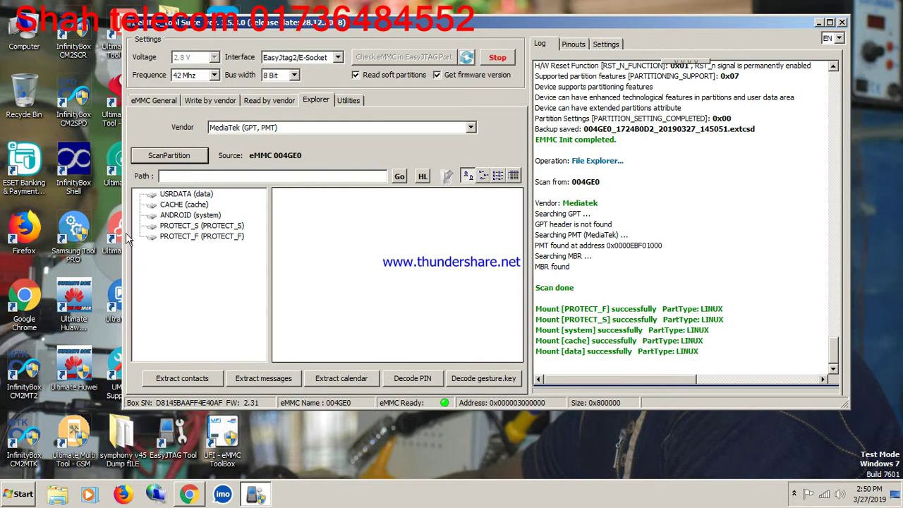
Browse the USRDATA (data) partition and open its media folder
double_click(185, 196)
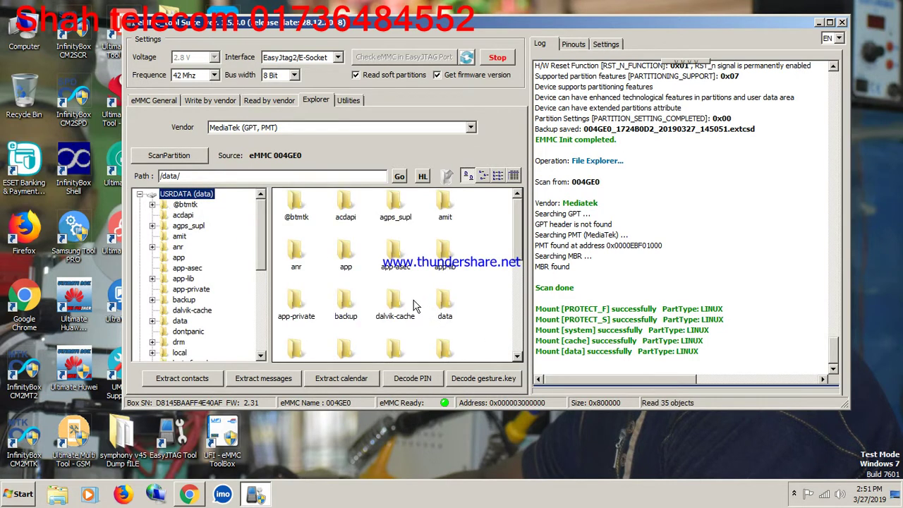
drag(513, 247, 518, 267)
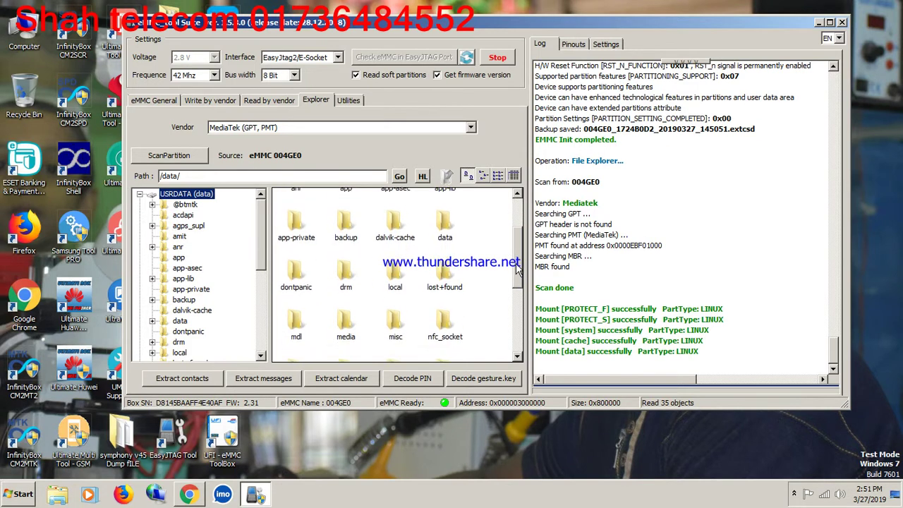
drag(518, 267, 515, 330)
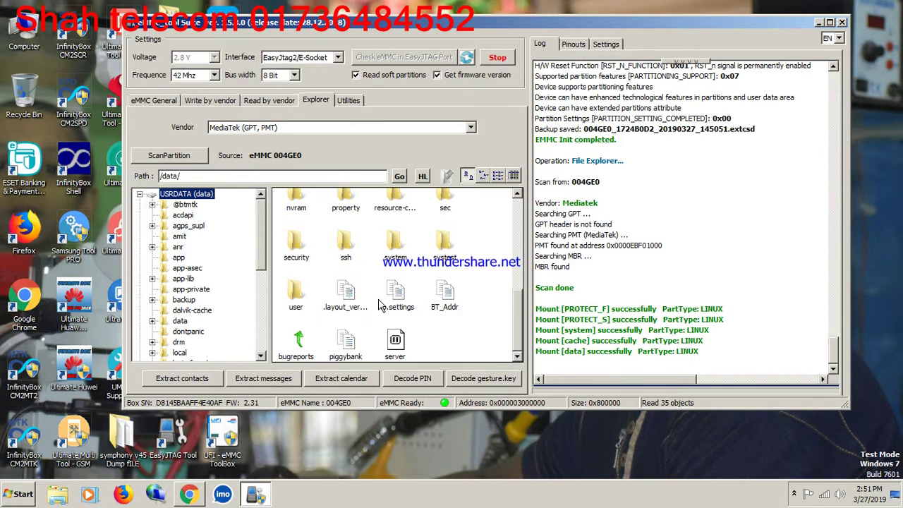
drag(517, 317, 521, 277)
double_click(346, 254)
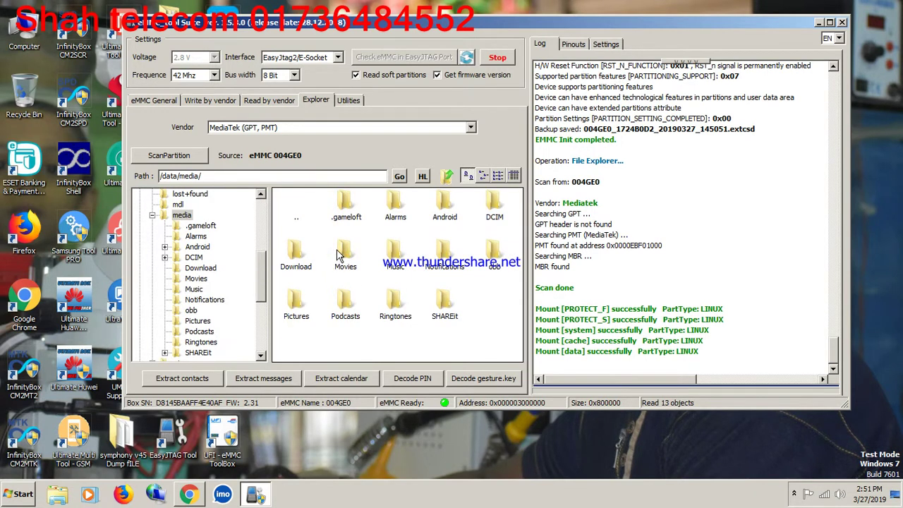
Check the Camera and 100ANDRO folders inside DCIM for files, and return to the media folder
double_click(496, 208)
click(394, 213)
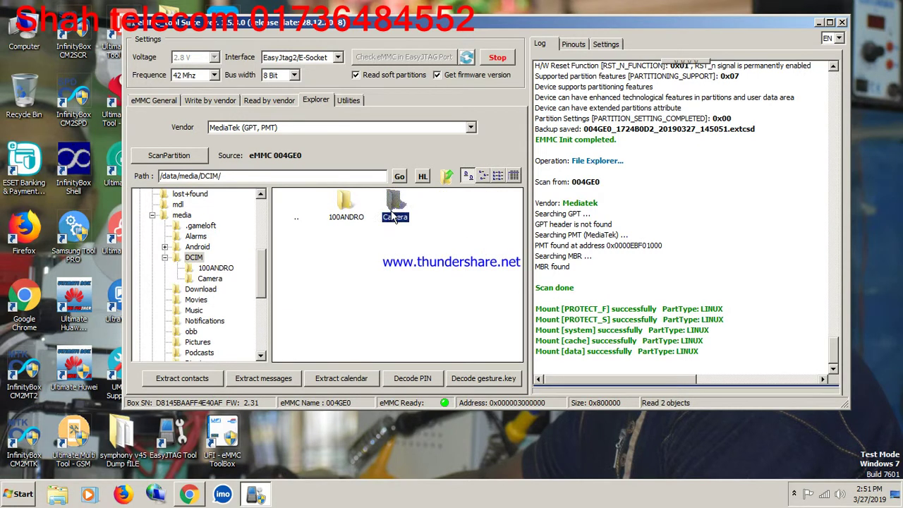
double_click(393, 213)
click(447, 176)
double_click(355, 212)
click(444, 178)
click(445, 177)
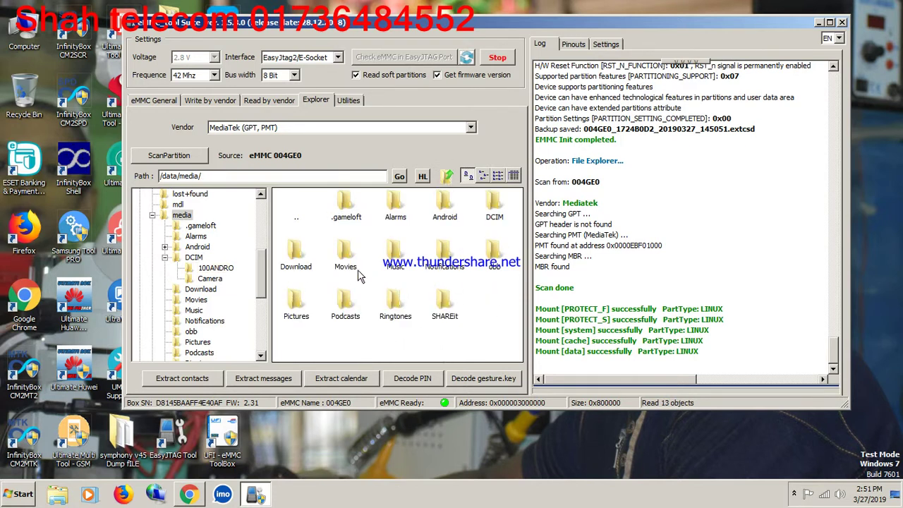
Examine the apps, files and audios folders inside SHAREit, and go back to the media folder
double_click(445, 308)
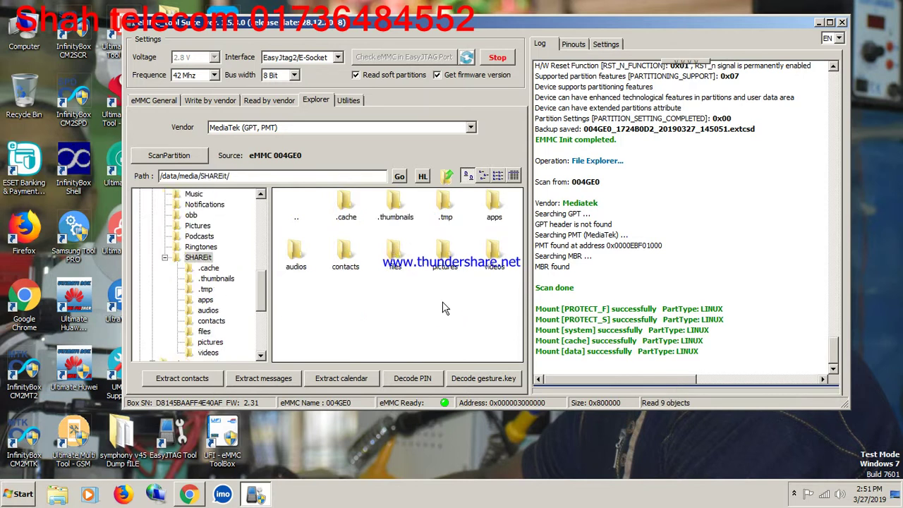
double_click(495, 211)
click(449, 177)
double_click(395, 250)
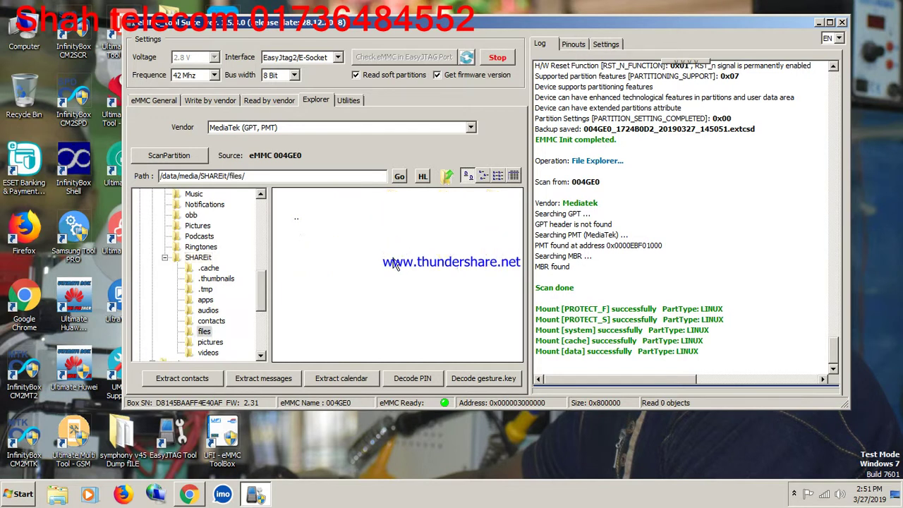
click(449, 177)
double_click(297, 254)
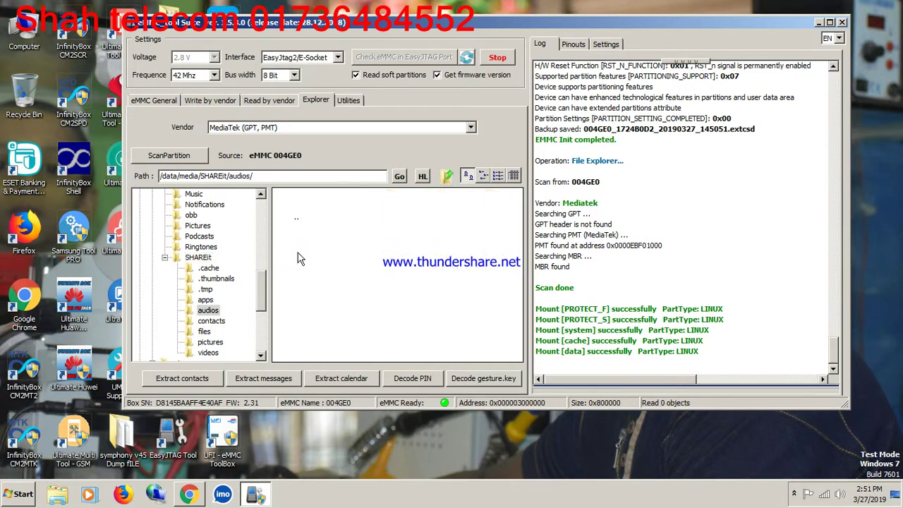
click(446, 177)
click(445, 177)
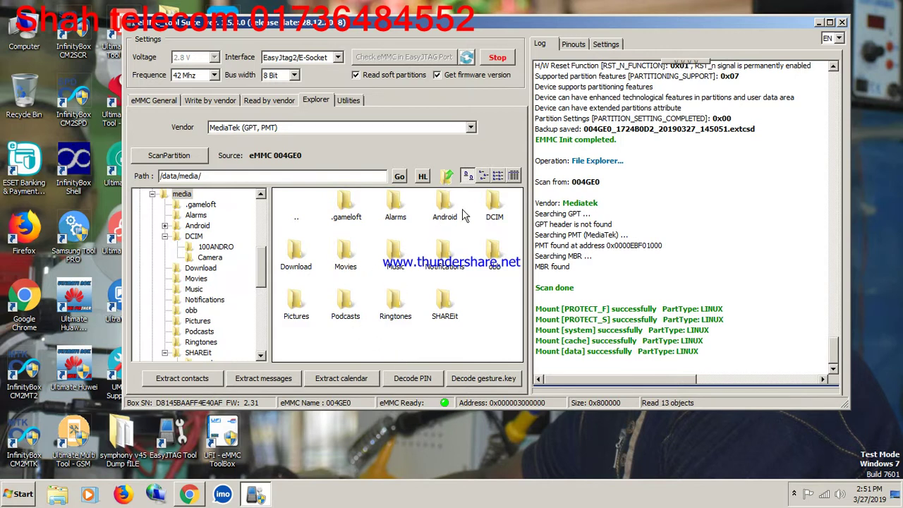
Recheck the contents of 100ANDRO and Camera under DCIM, and go back up to media
double_click(494, 211)
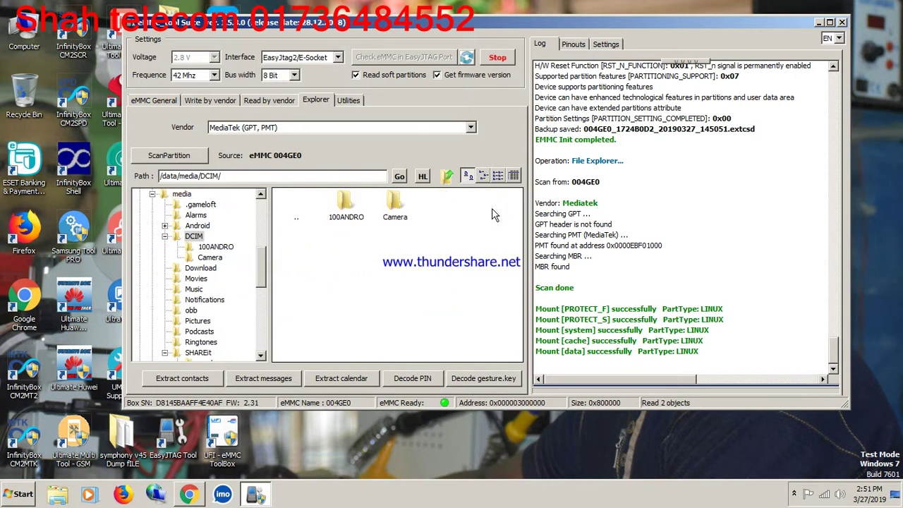
double_click(346, 208)
click(447, 176)
double_click(406, 216)
click(445, 176)
click(445, 175)
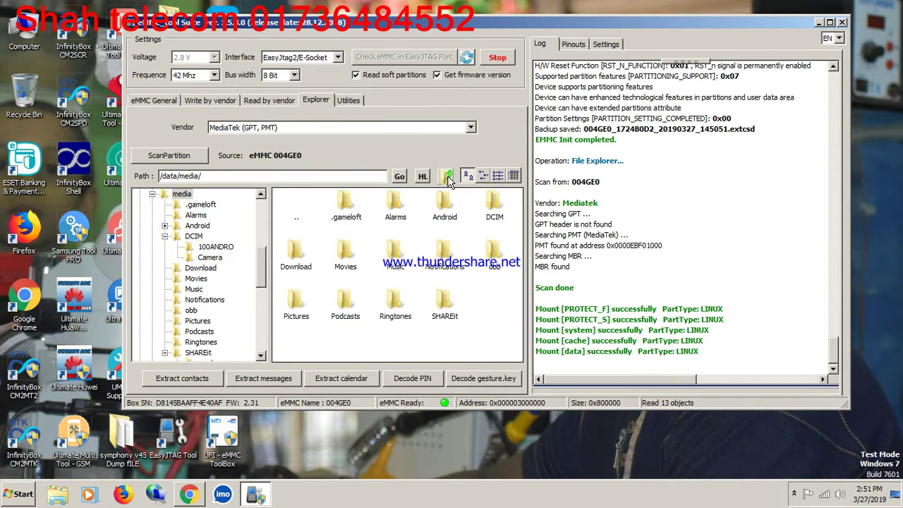
Inspect the Download and Movies folders inside media for user files
double_click(308, 264)
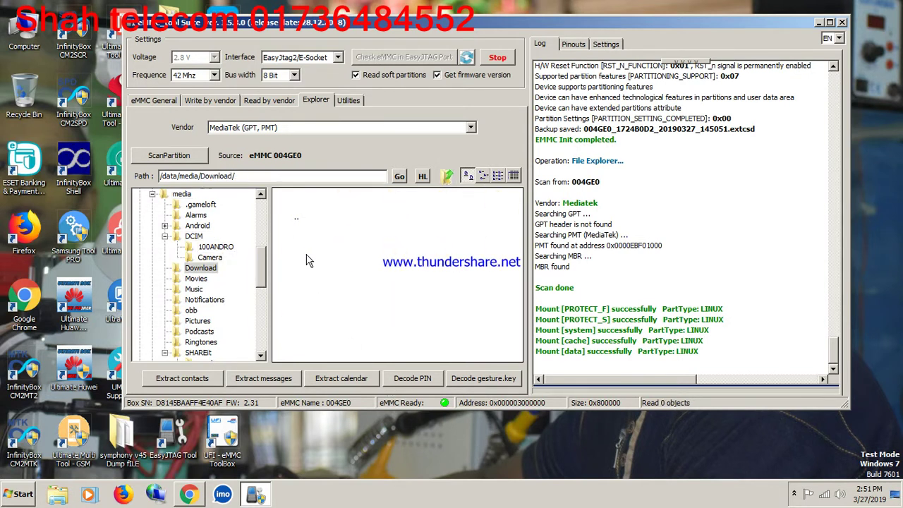
click(449, 177)
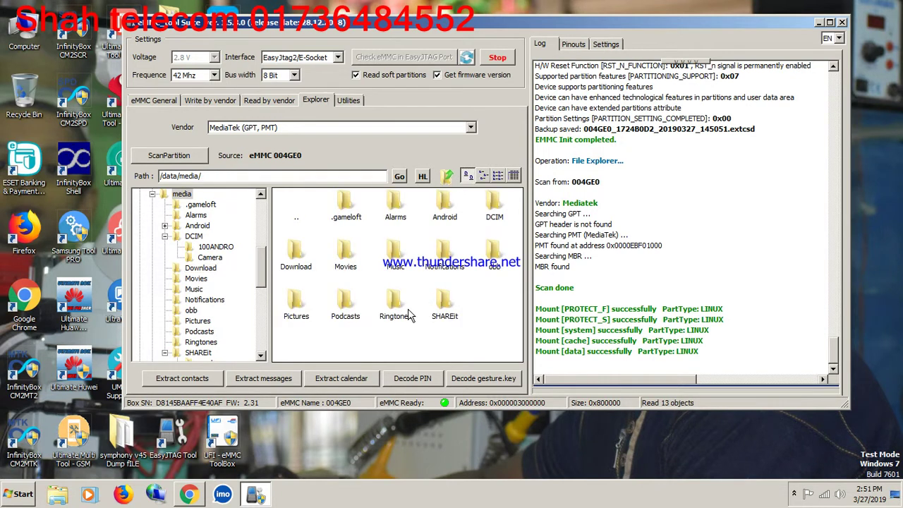
double_click(350, 256)
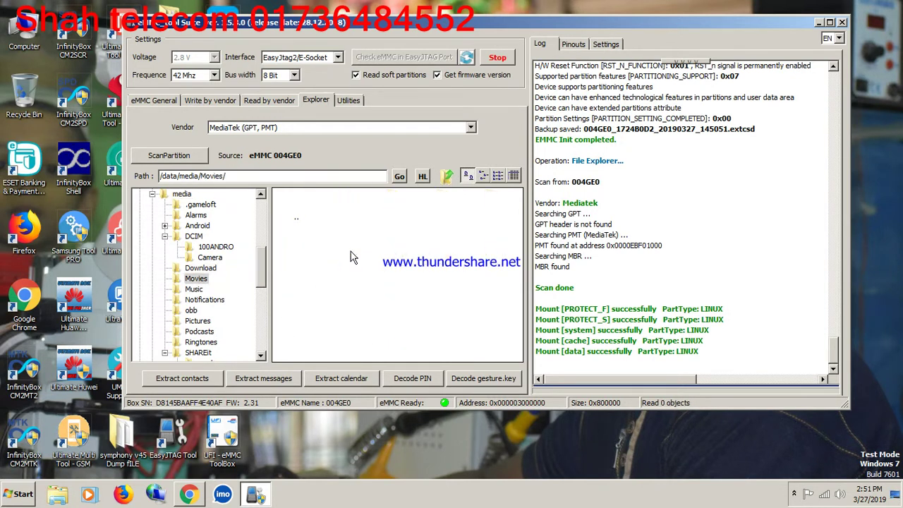
click(446, 176)
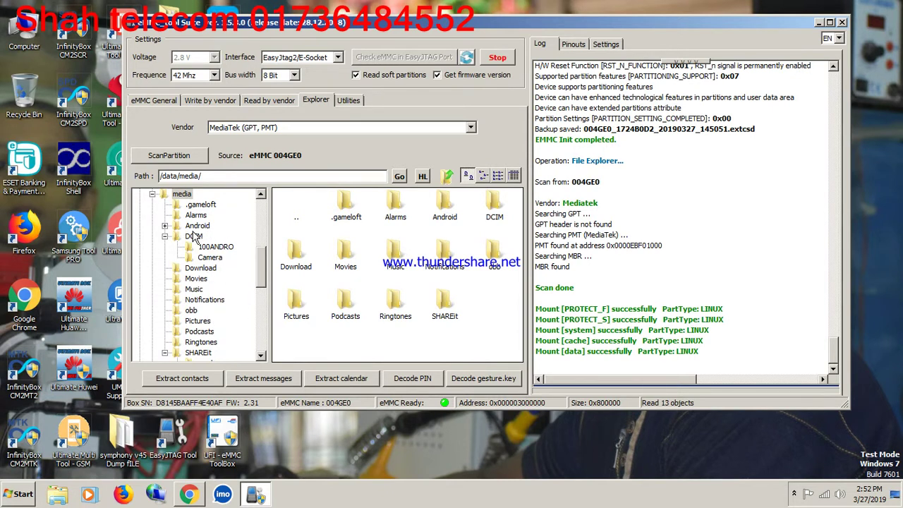
Go up to the root of the data partition and reopen the media folder from there
click(182, 196)
click(448, 177)
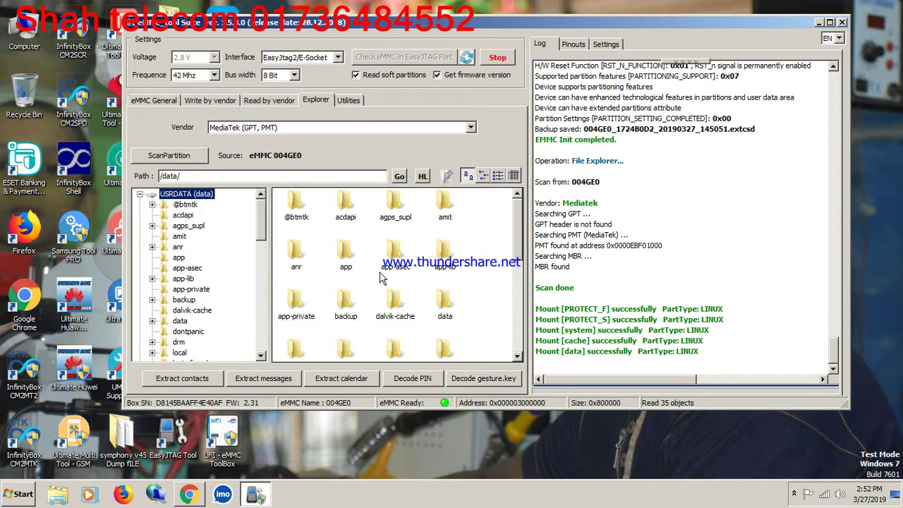
click(386, 302)
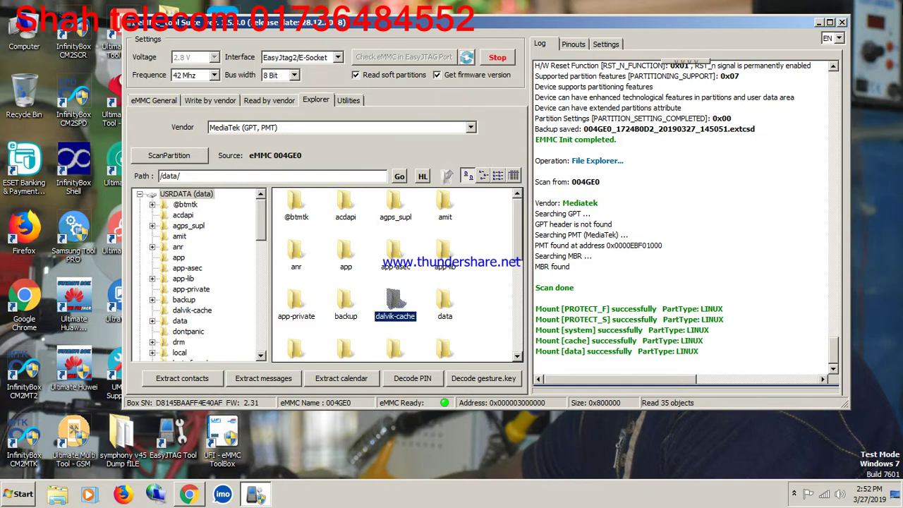
key(m)
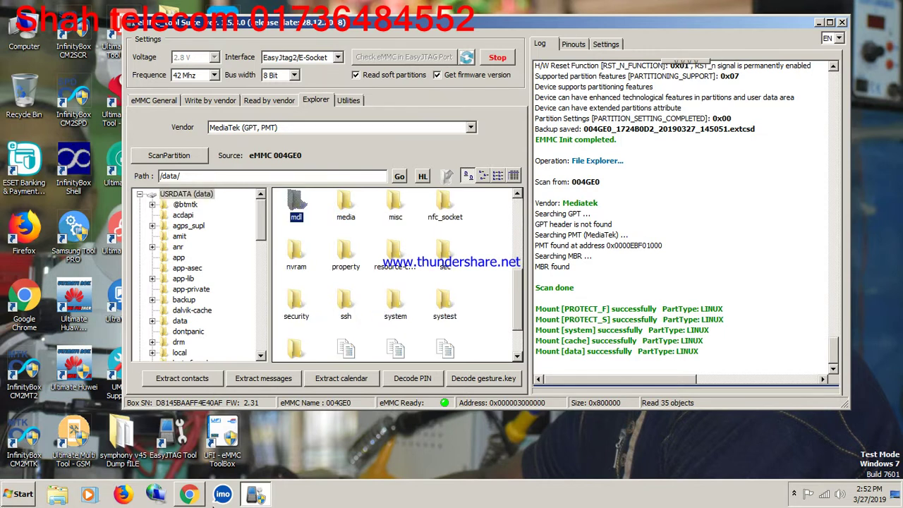
double_click(340, 218)
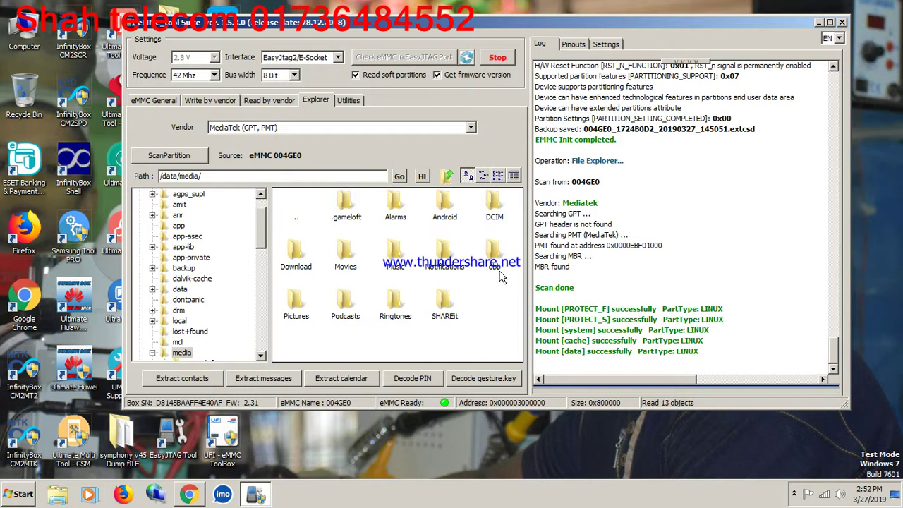
Inspect the Pictures folder and the DCIM Camera folder for photos, and return to media
double_click(287, 303)
click(447, 175)
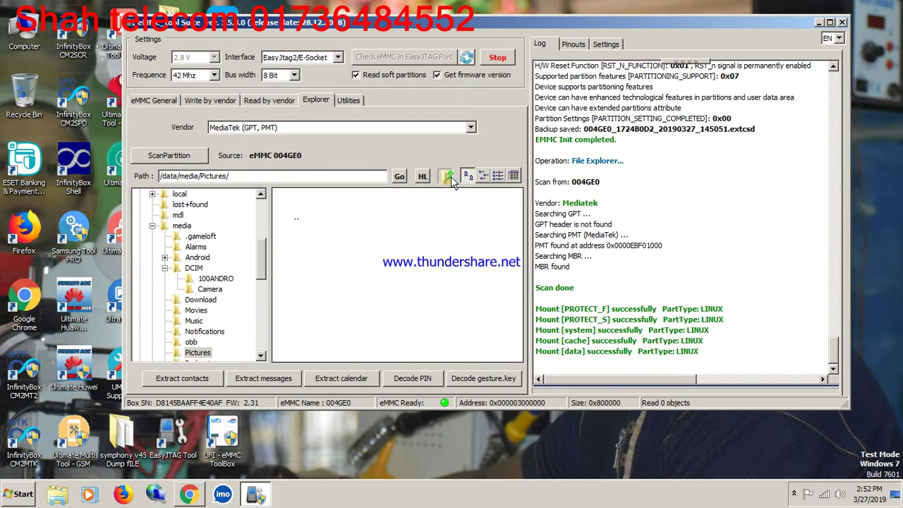
double_click(492, 220)
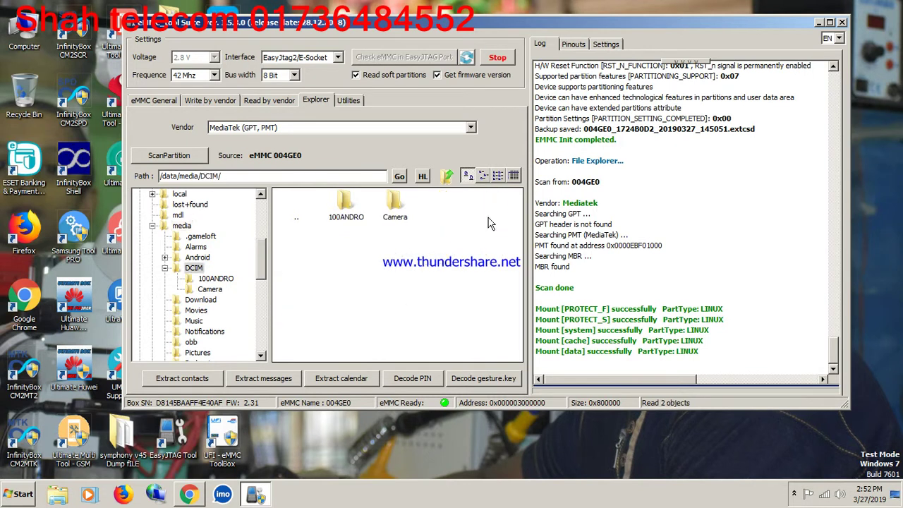
double_click(390, 209)
click(447, 176)
click(448, 175)
Look into the files folder inside SHAREit and return to the SHAREit folder
double_click(436, 311)
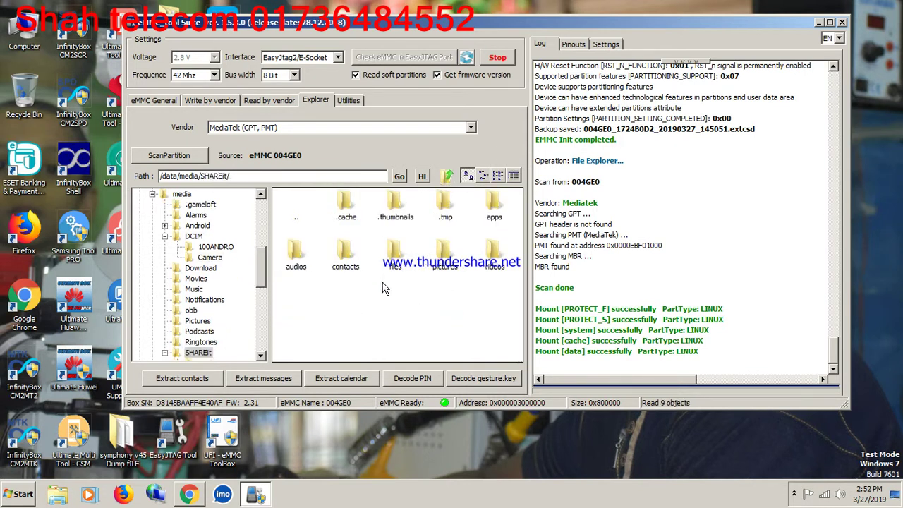
double_click(395, 256)
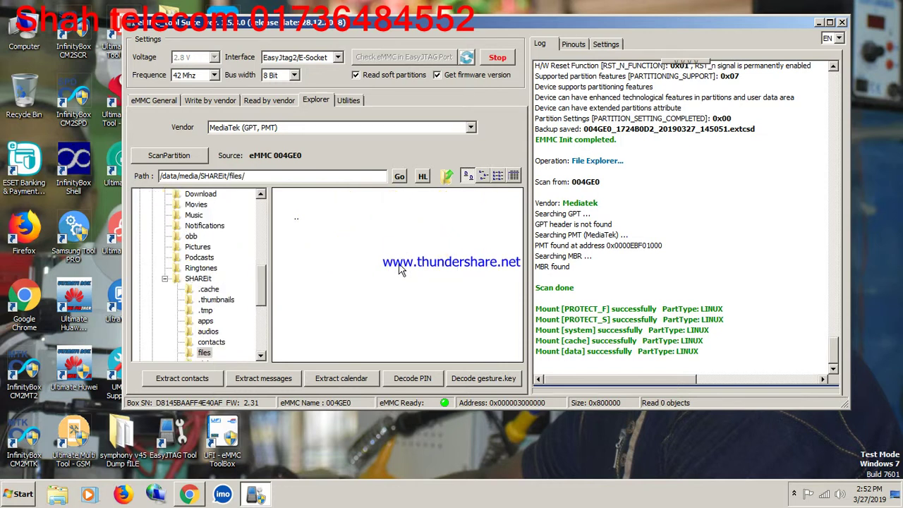
click(447, 176)
click(200, 382)
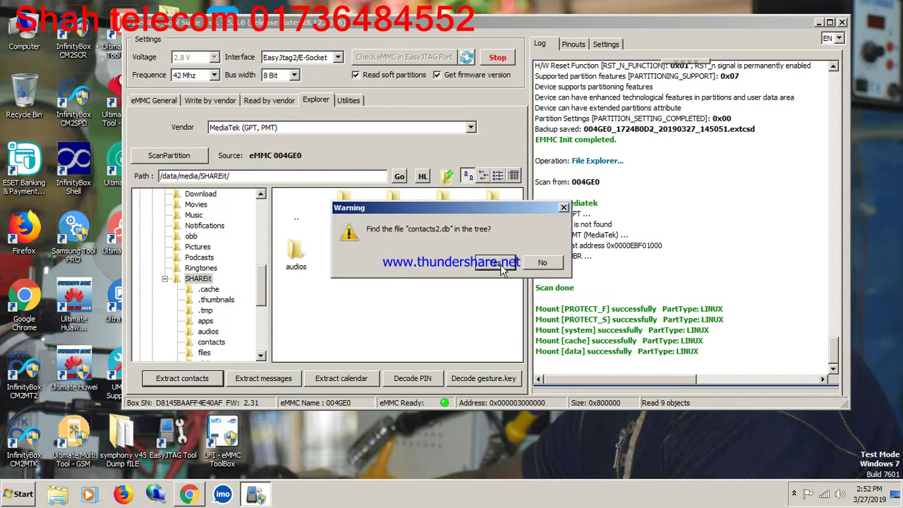
click(547, 265)
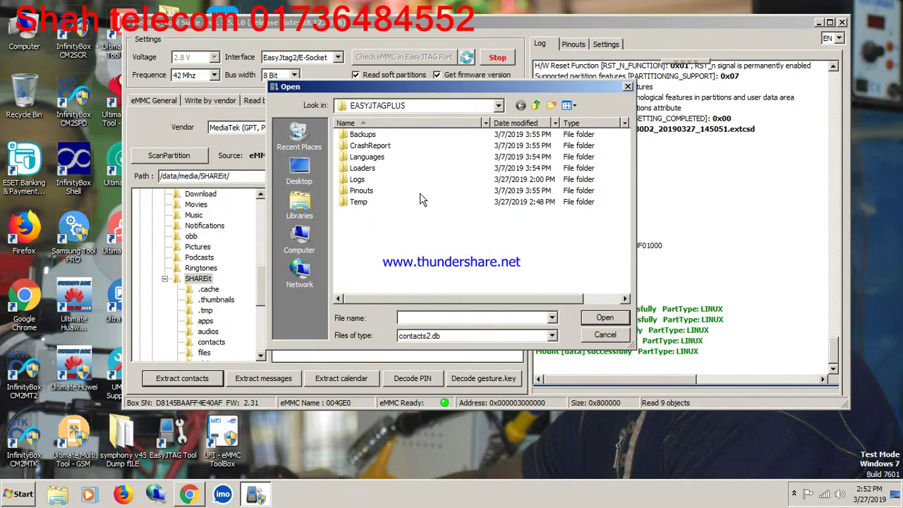
click(604, 335)
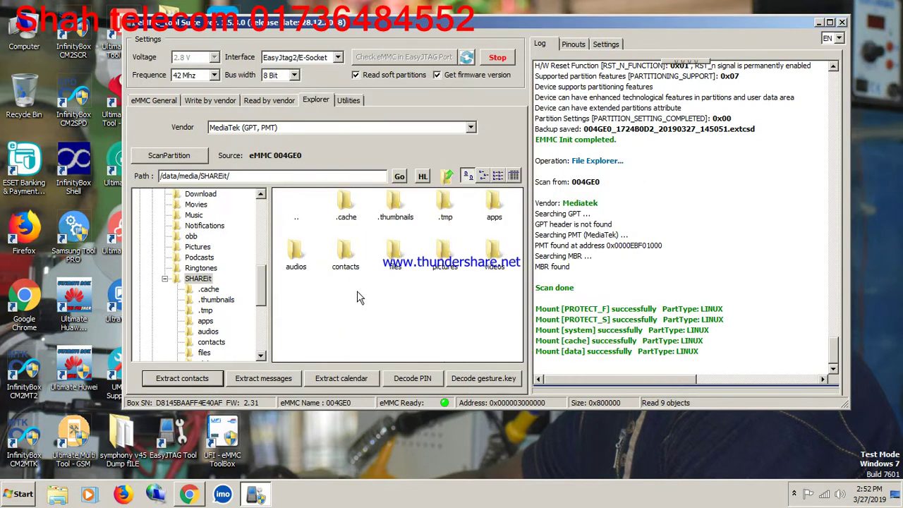
Inspect the videos folder of SHAREit through the folder tree
click(189, 333)
scroll(191, 332, down, 3)
click(208, 279)
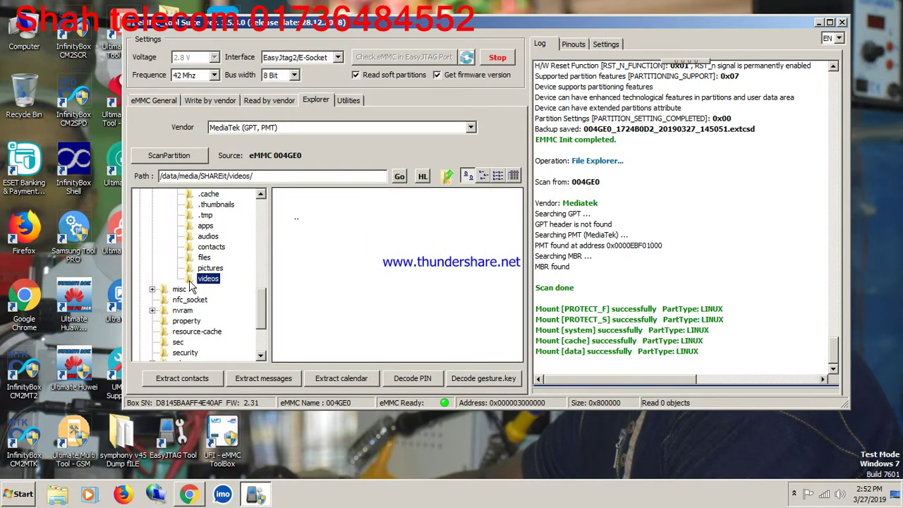
Expand the misc folder of the data partition and examine its bluetooth, radio and sensors subfolders
click(179, 290)
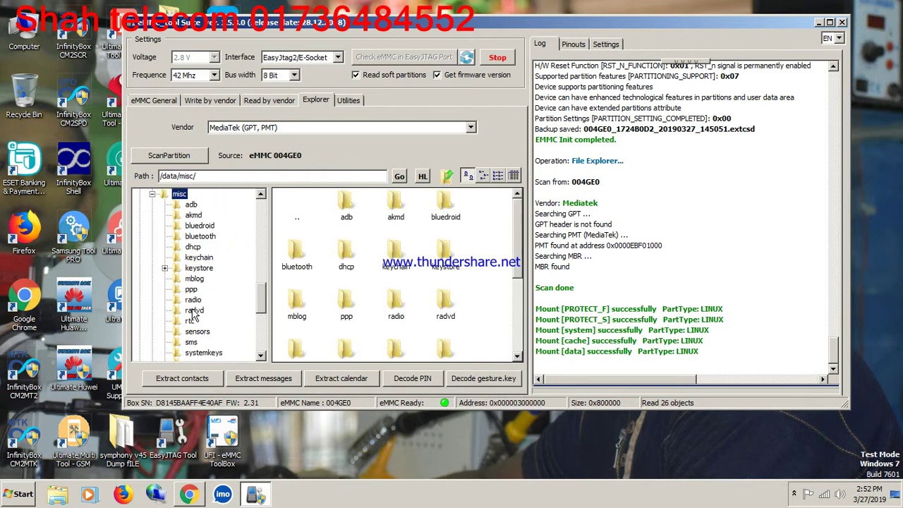
click(200, 237)
click(193, 300)
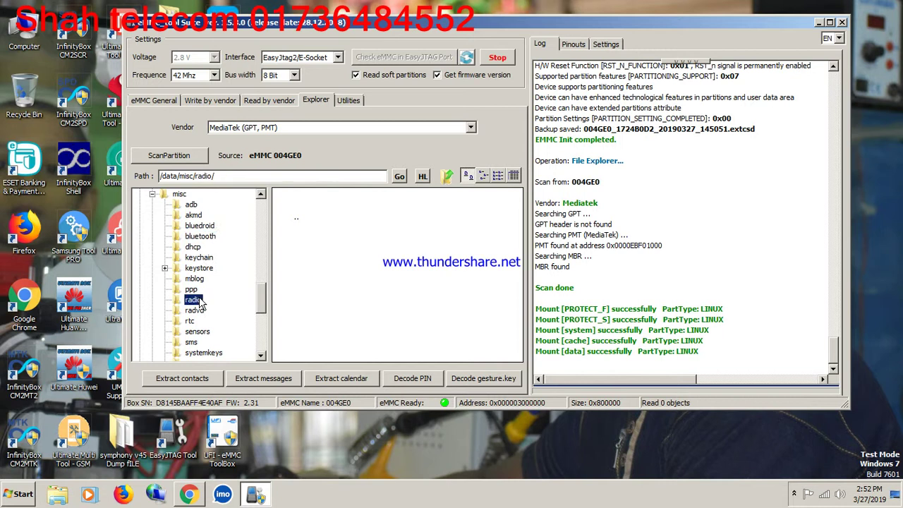
scroll(195, 302, down, 2)
click(198, 269)
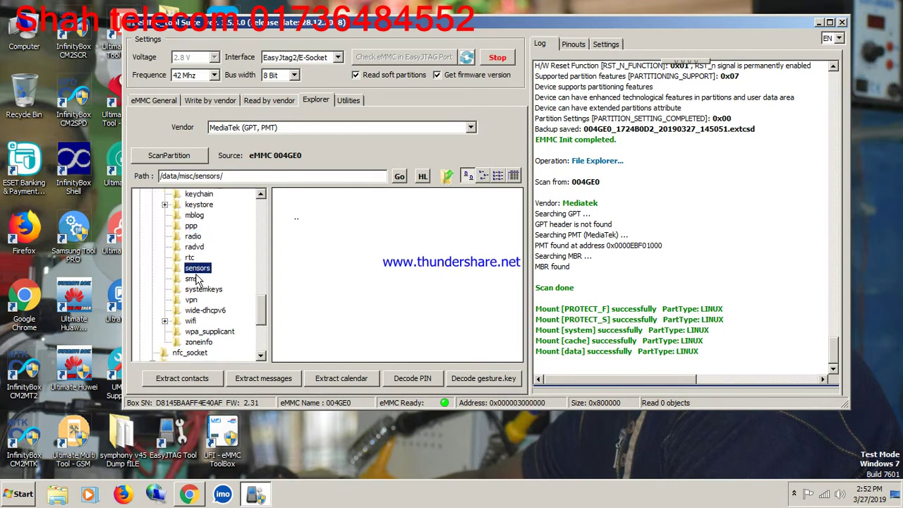
Check the wpa_supplicant folder in misc and the user, systest and security folders of the data partition
click(198, 331)
scroll(198, 314, down, 2)
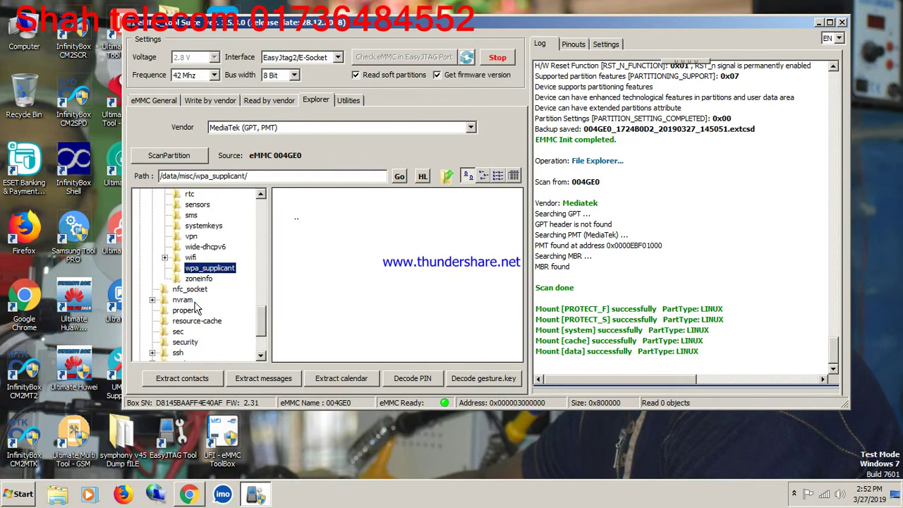
scroll(197, 314, down, 2)
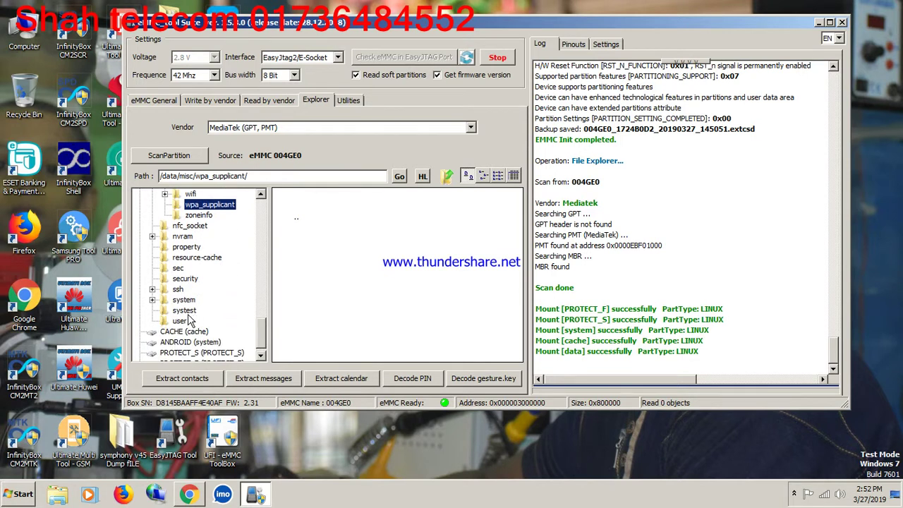
click(181, 321)
click(189, 311)
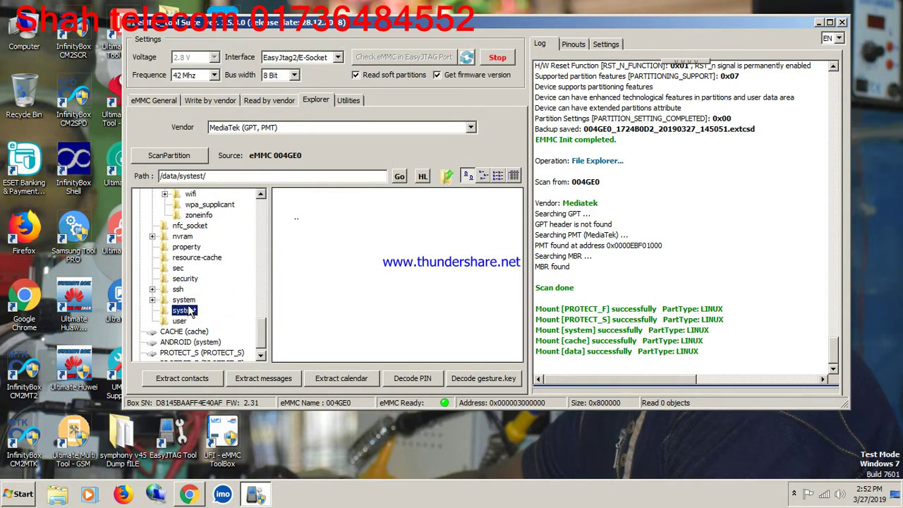
click(188, 279)
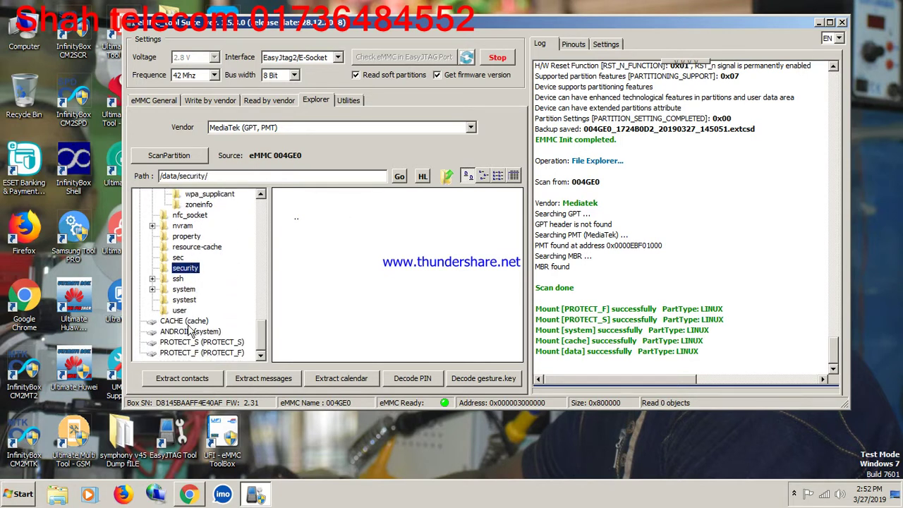
Expand the cache partition and inspect its backup, lost+found and recovery folders, selecting the last_locale file
double_click(185, 322)
scroll(191, 329, down, 1)
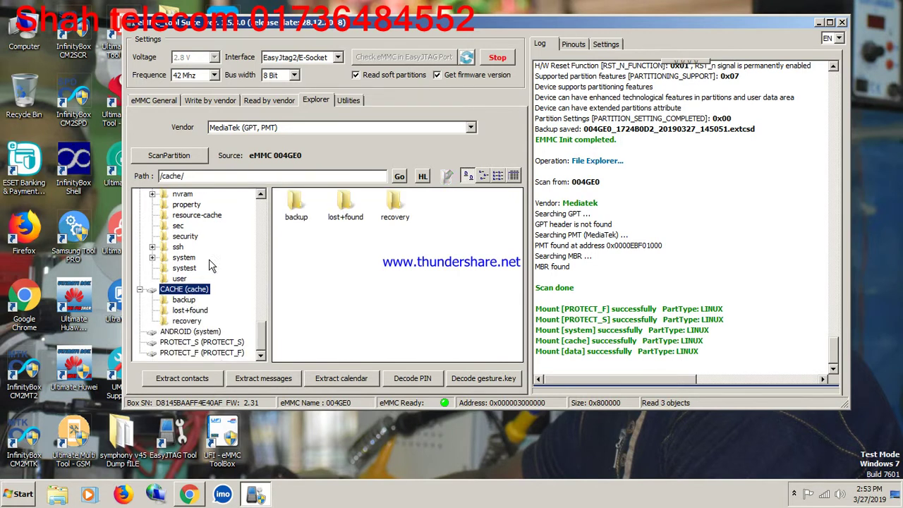
click(185, 302)
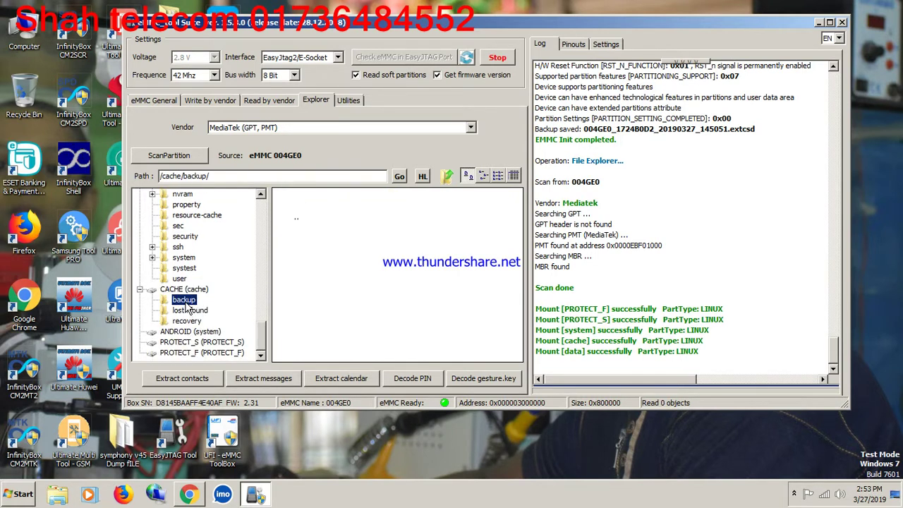
click(190, 311)
click(188, 322)
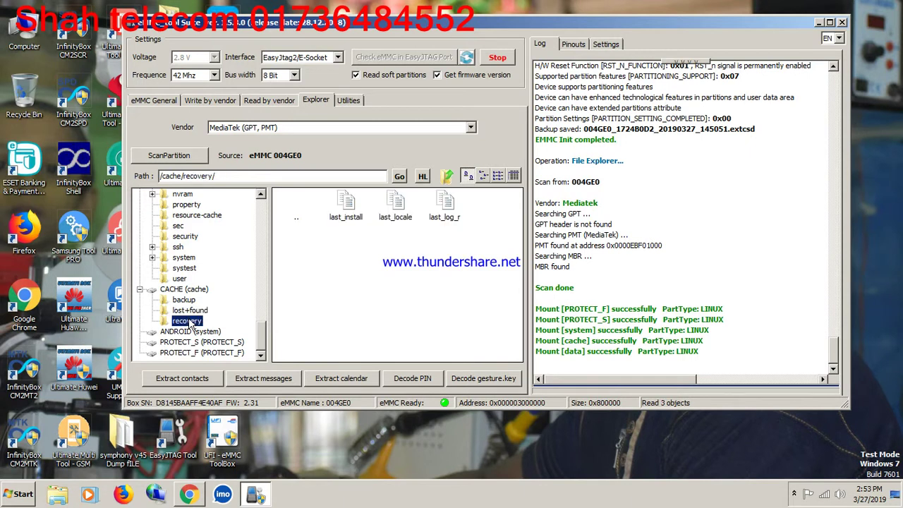
click(397, 216)
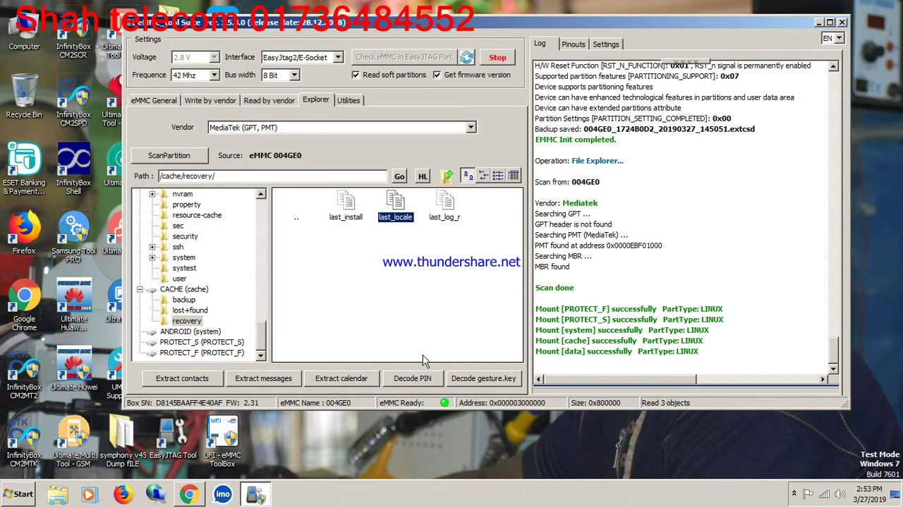
Extract the phone's contacts by locating contacts2.db in the tree, saving to the Desktop despite it not being empty
click(218, 378)
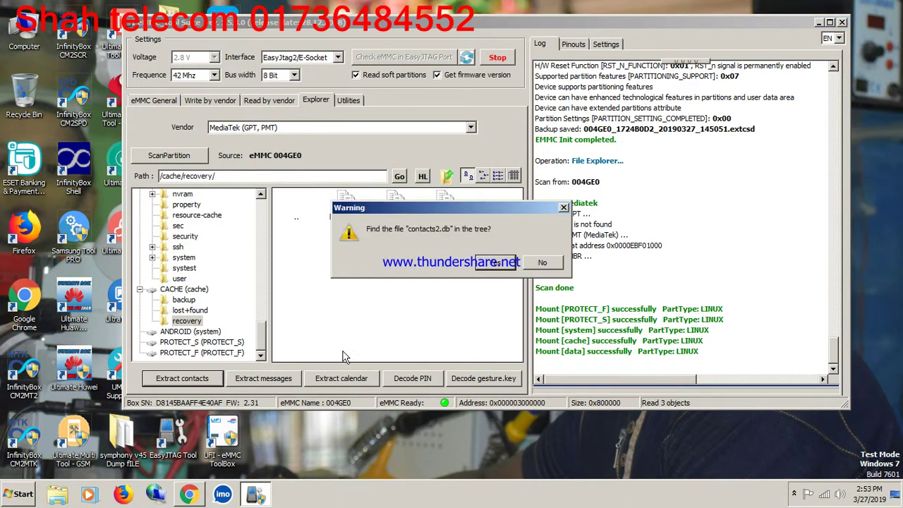
click(496, 264)
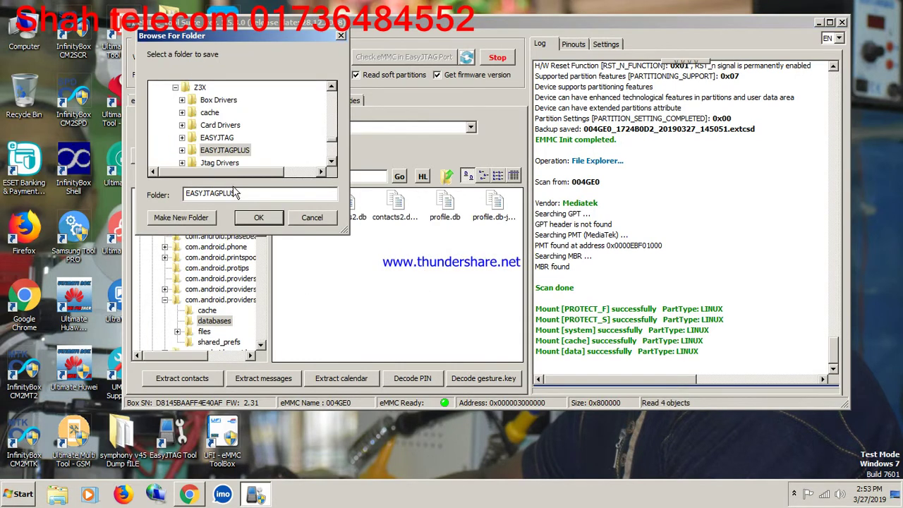
click(212, 112)
scroll(261, 205, up, 15)
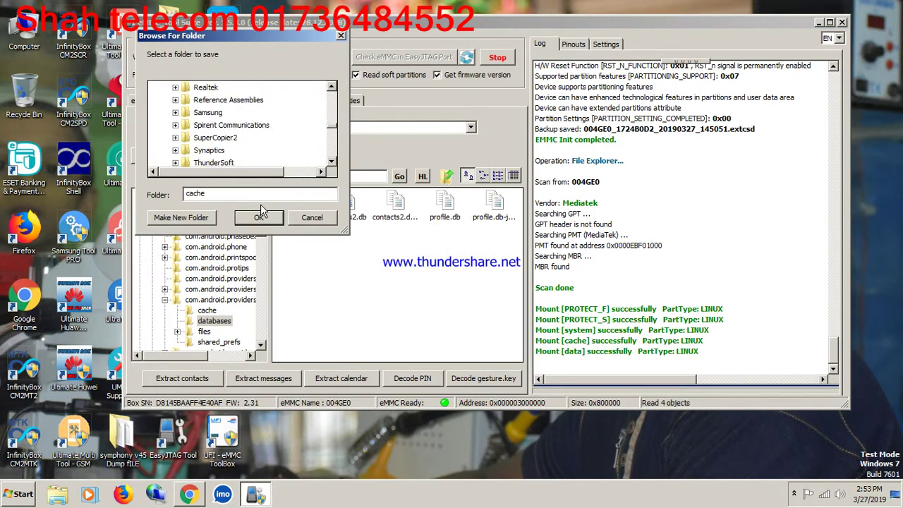
scroll(261, 200, up, 5)
click(180, 87)
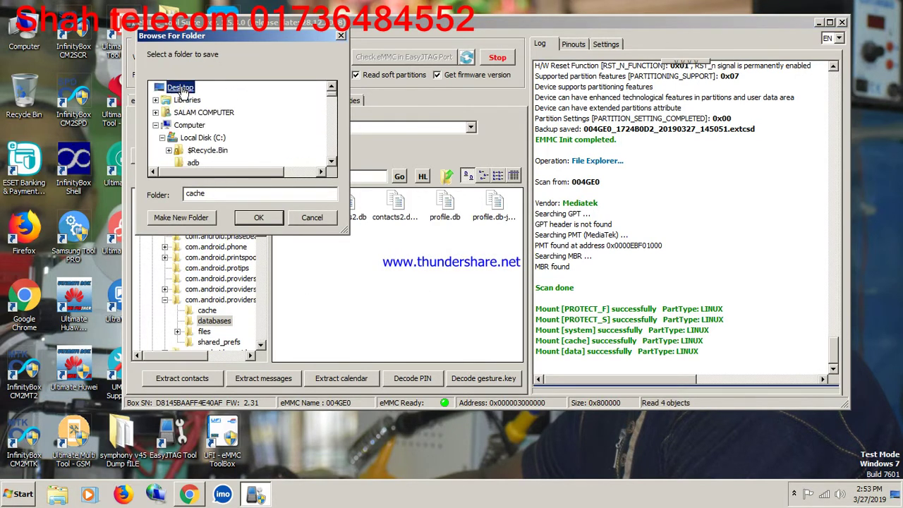
click(259, 218)
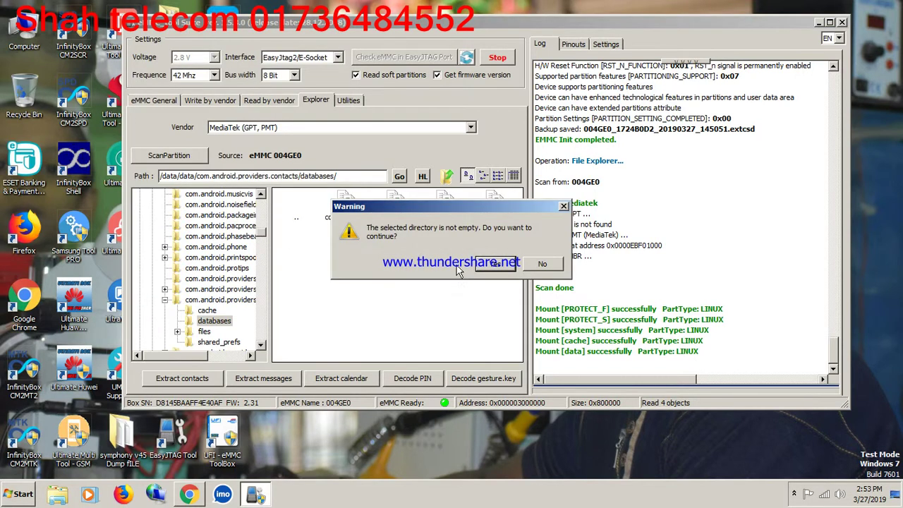
click(510, 266)
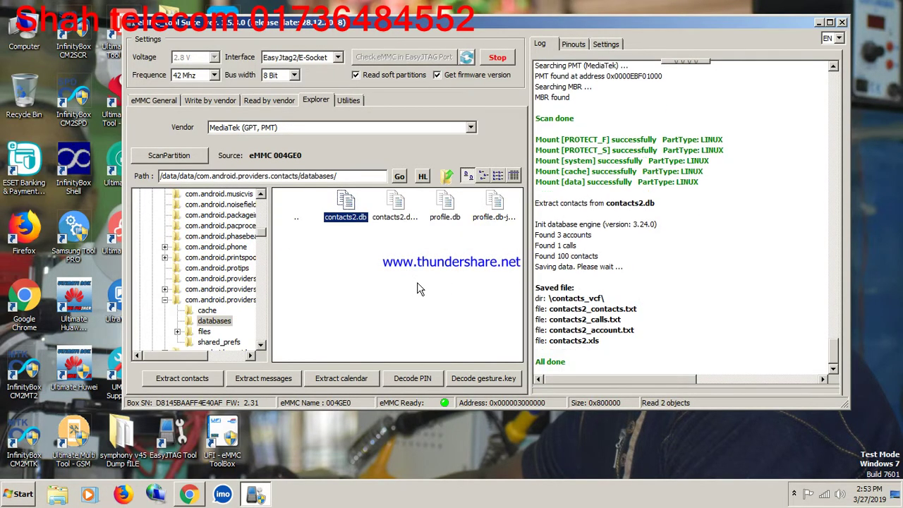
Uncover the extracted contact files on the desktop and view the call log in contacts2_calls.txt
drag(369, 19, 646, 55)
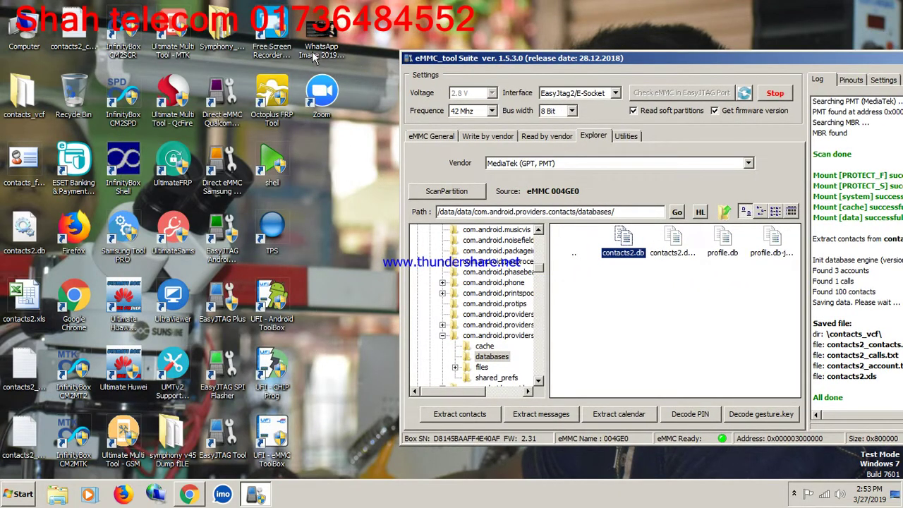
click(20, 166)
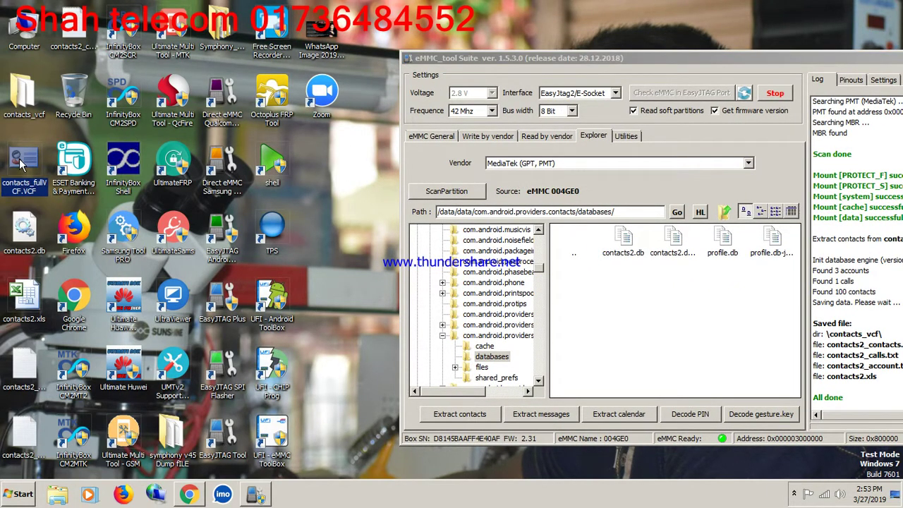
click(79, 40)
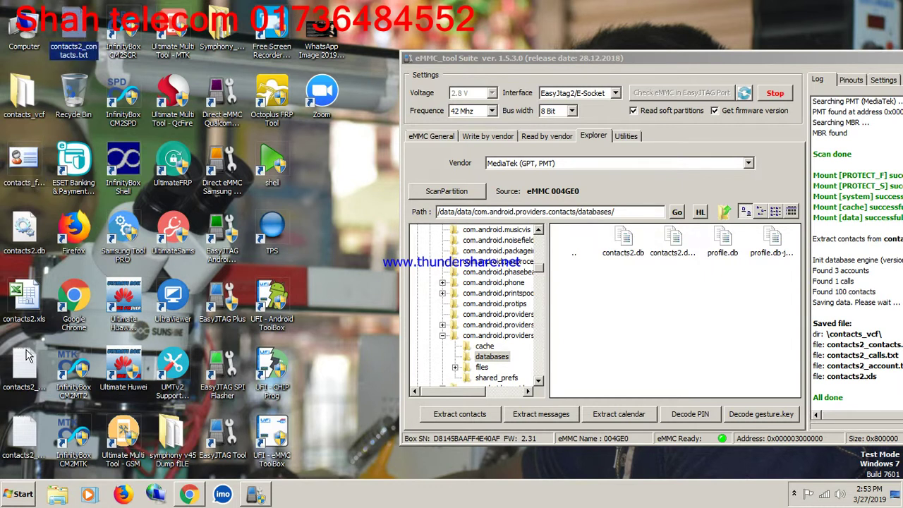
double_click(41, 437)
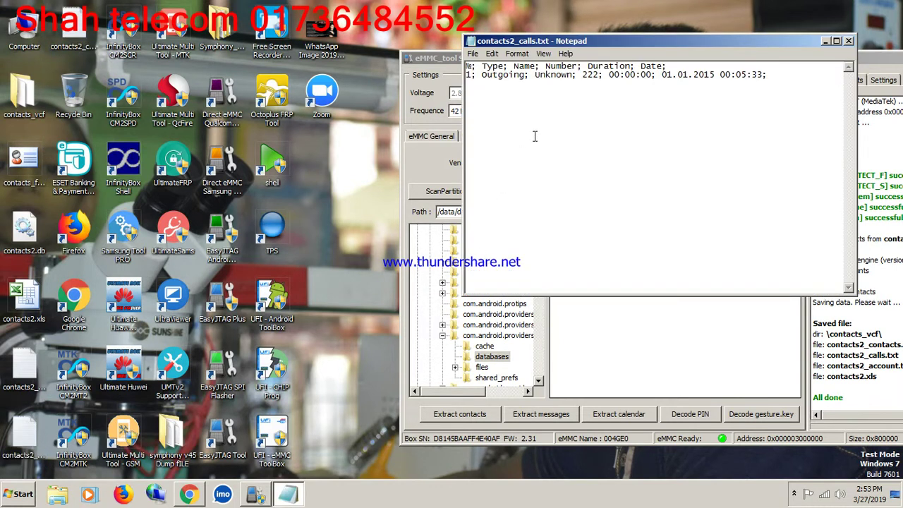
click(849, 42)
Delete contacts_fullVCF.VCF and all extracted contacts2 files, including contacts2_contacts.txt, from the desktop
drag(56, 131, 12, 447)
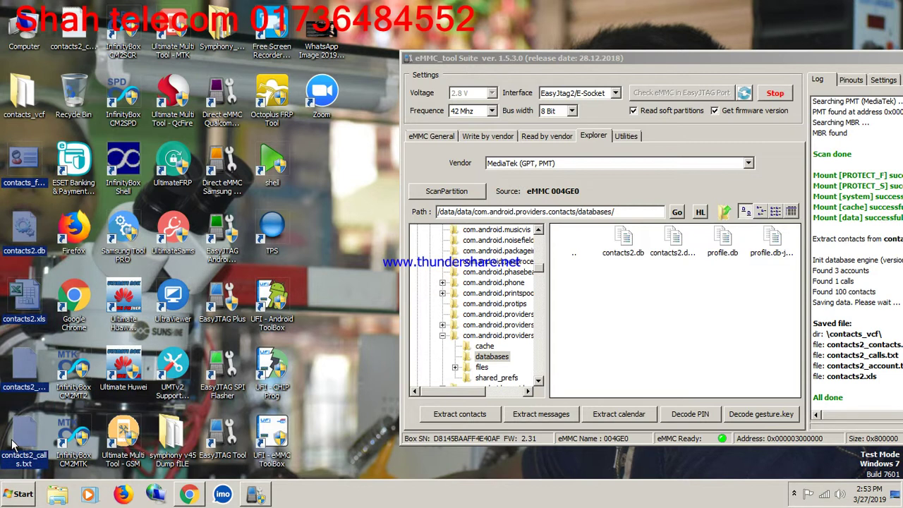
right_click(12, 439)
click(35, 403)
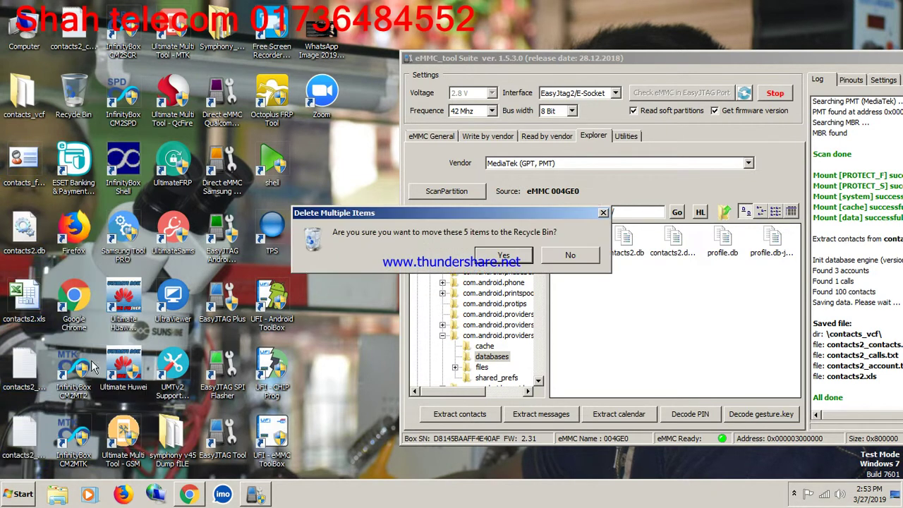
click(501, 256)
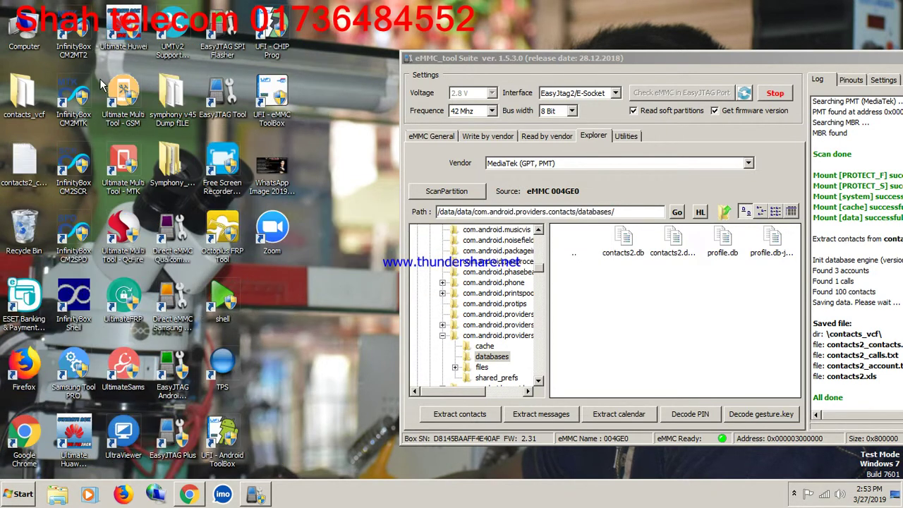
right_click(36, 173)
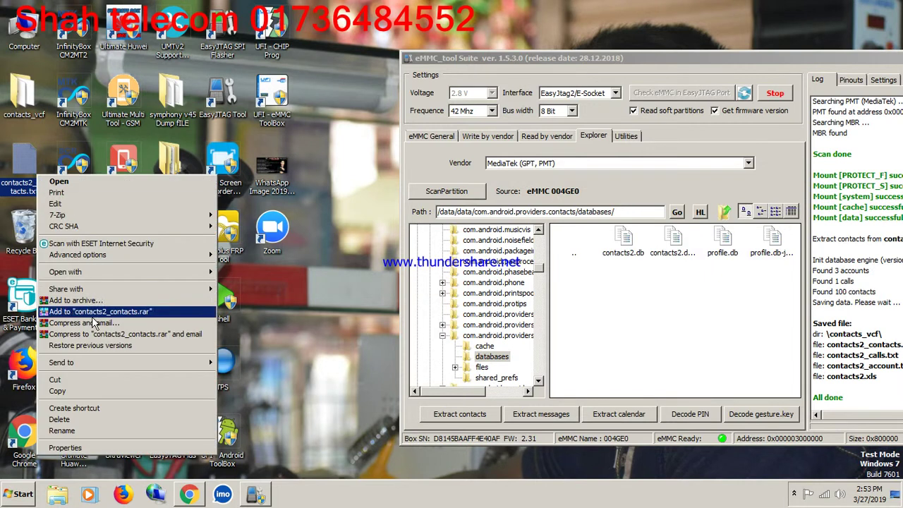
click(93, 419)
click(500, 300)
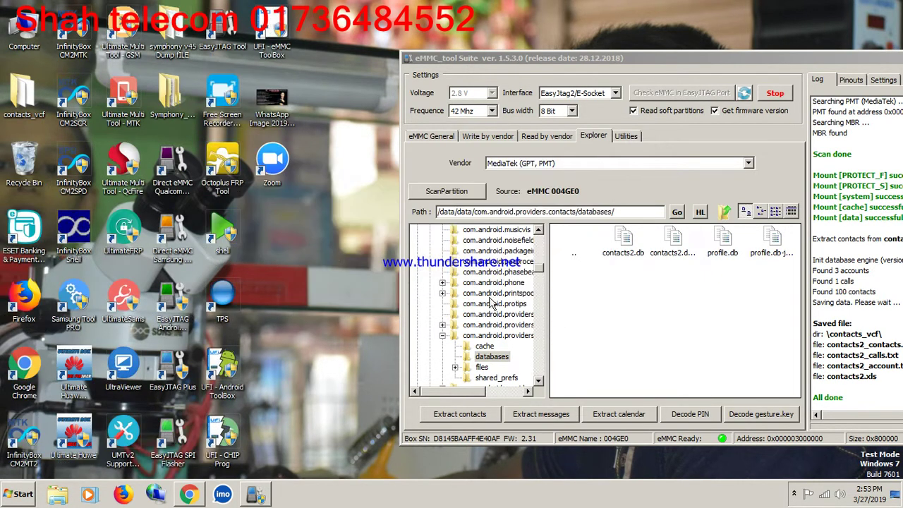
Empty the Recycle Bin and refresh the desktop
right_click(28, 173)
click(50, 187)
click(502, 258)
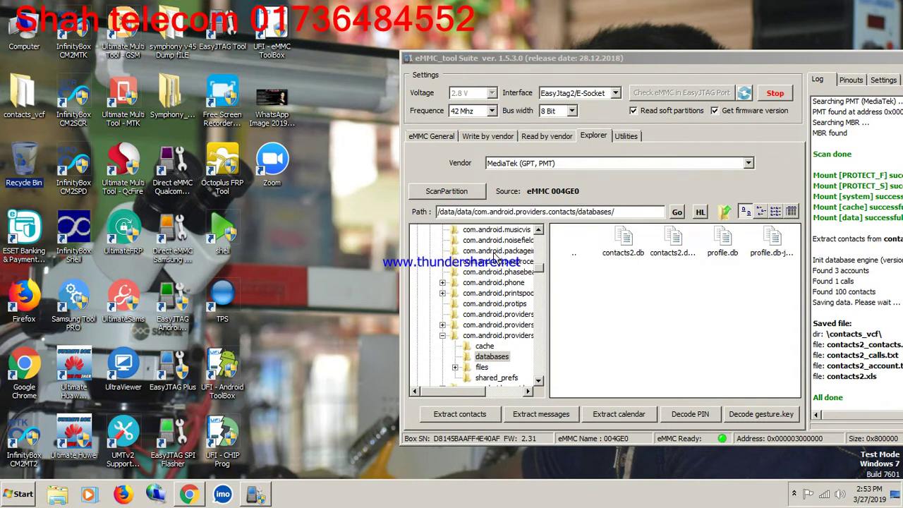
right_click(343, 197)
click(364, 229)
Bring the eMMC tool window back fully into view and browse the app package folders below the contacts provider in the tree
drag(727, 56, 391, 23)
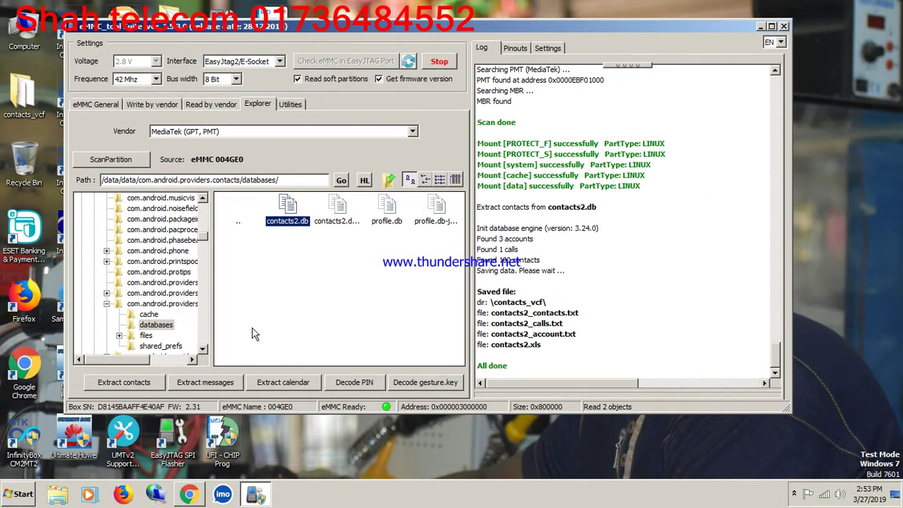
click(203, 348)
click(202, 349)
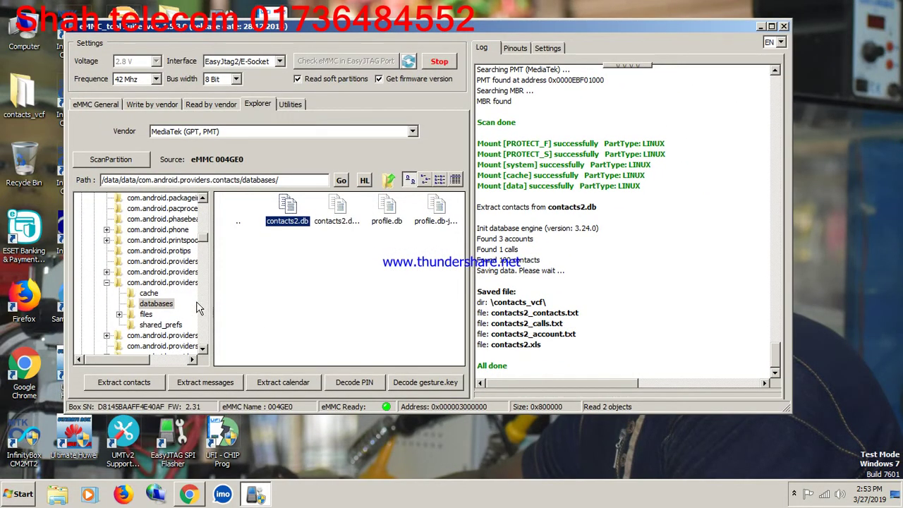
click(204, 350)
scroll(204, 349, down, 8)
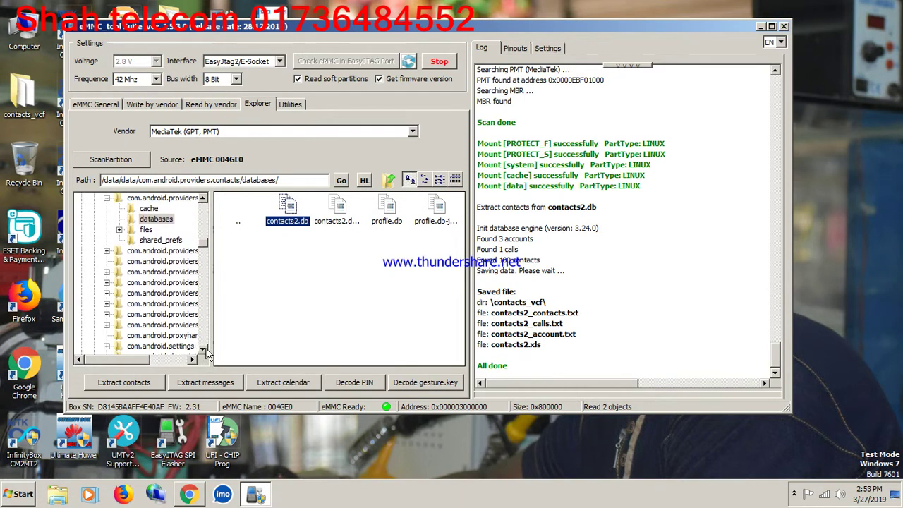
scroll(207, 352, down, 6)
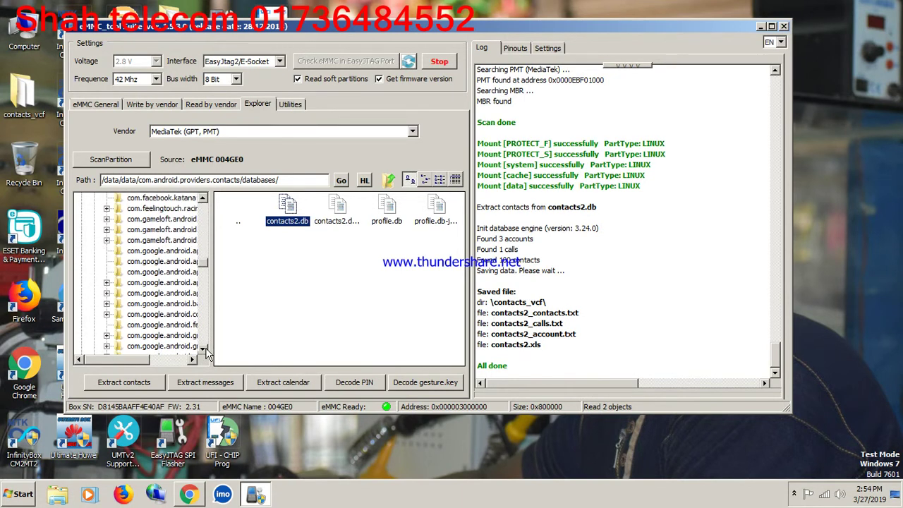
scroll(207, 353, down, 8)
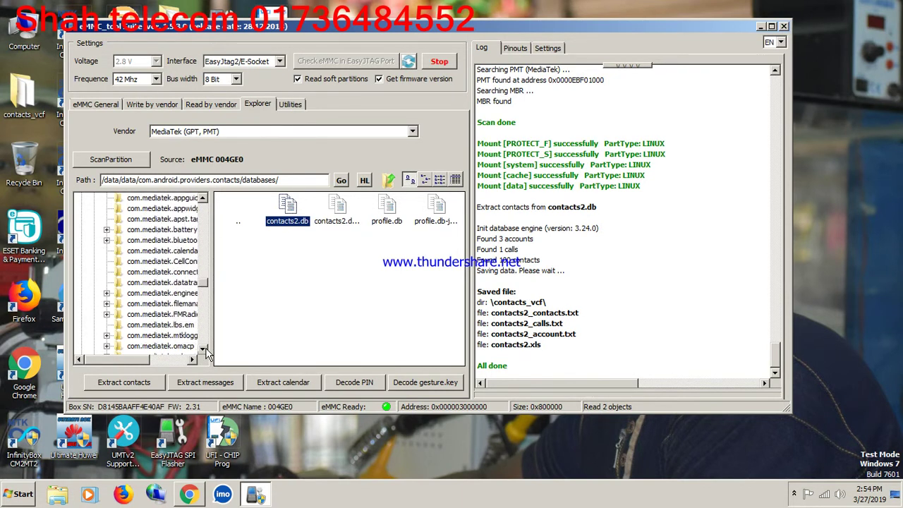
Go up from the contacts databases folder to the root of the data partition and look through its folders
click(387, 182)
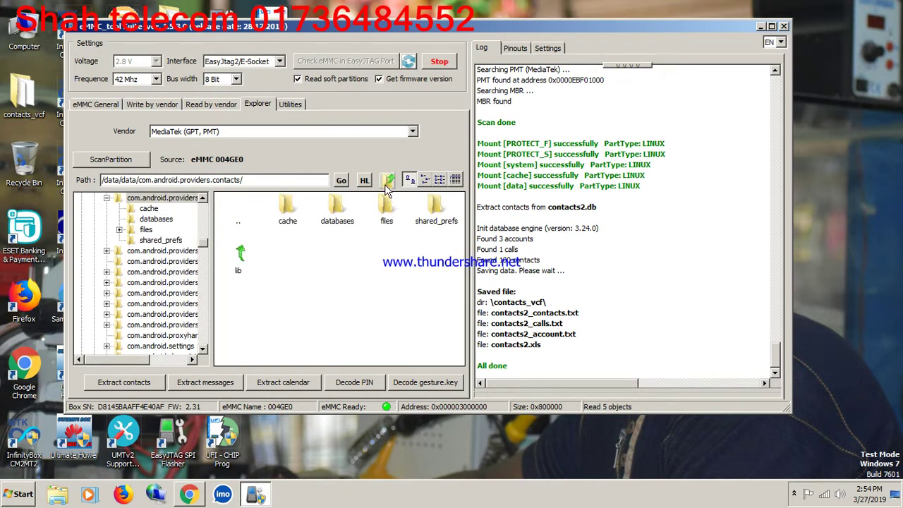
click(387, 186)
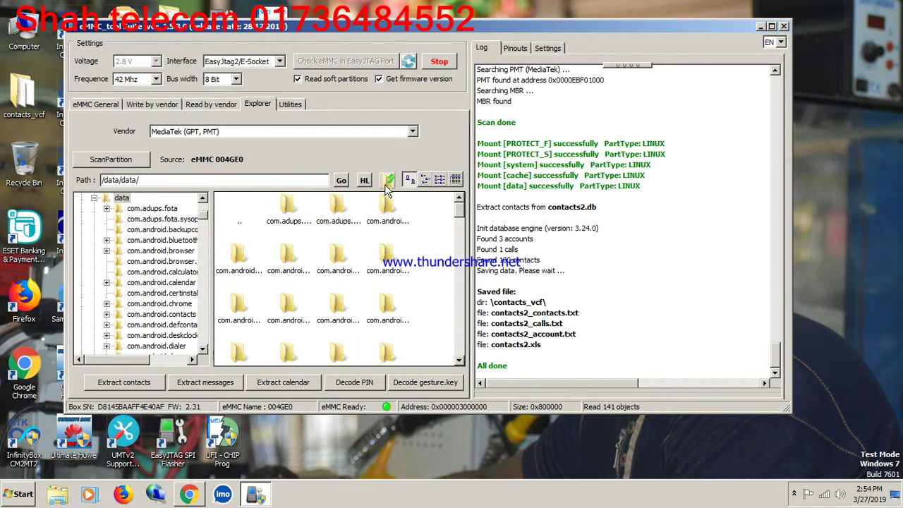
click(389, 182)
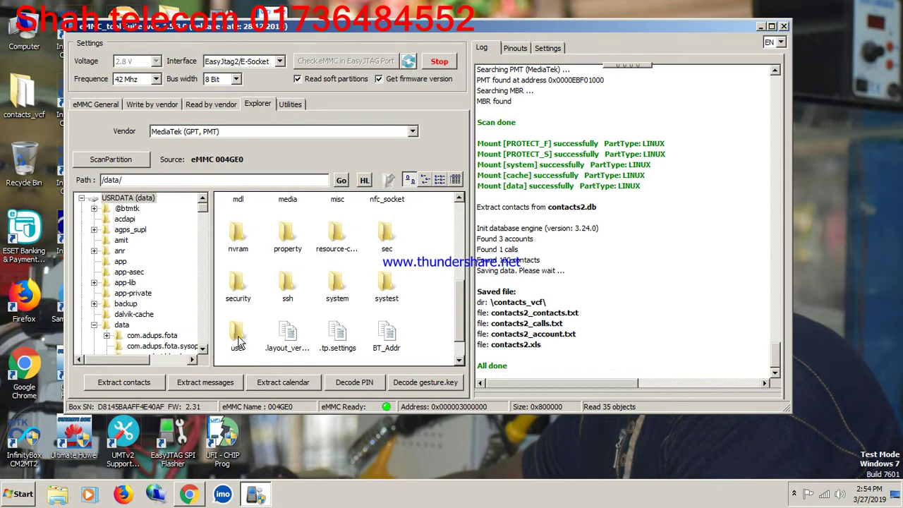
scroll(324, 312, up, 5)
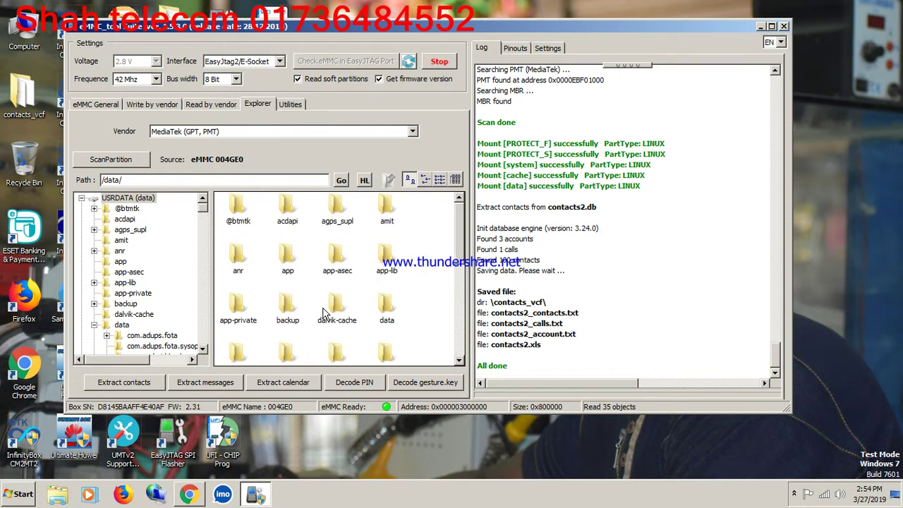
scroll(323, 312, down, 1)
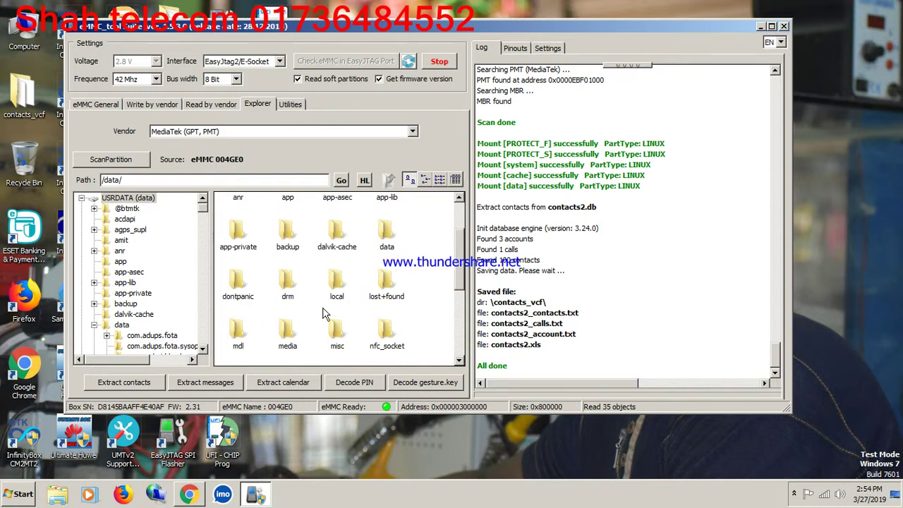
scroll(323, 313, up, 2)
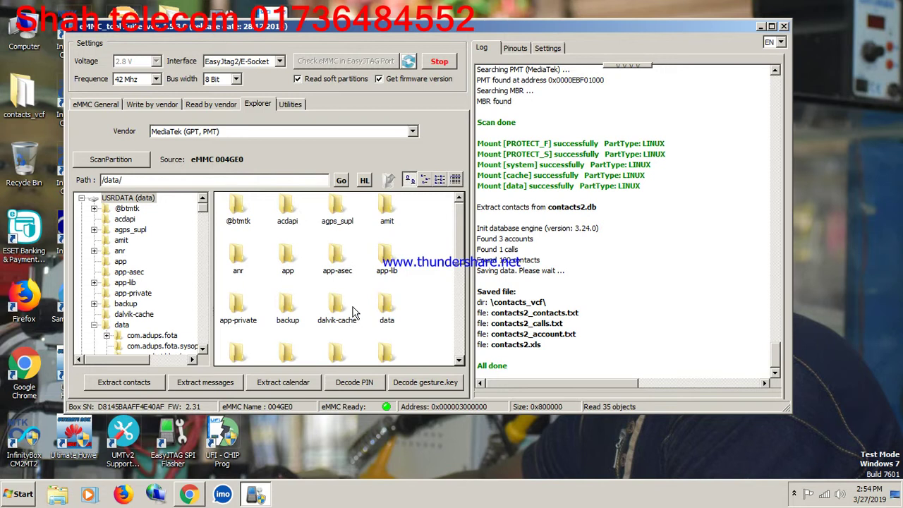
Collapse the USRDATA partition in the tree and browse the folders of the ANDROID (system) and PROTECT_S partitions
click(82, 199)
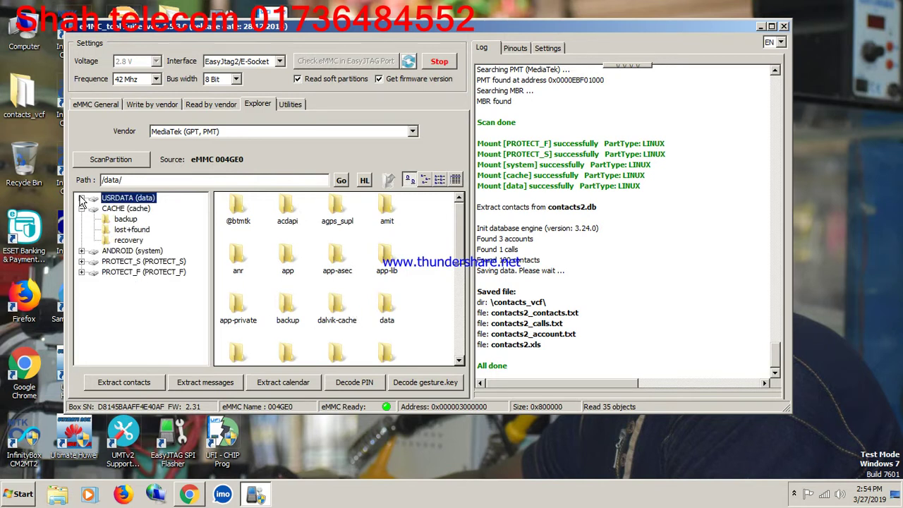
double_click(141, 252)
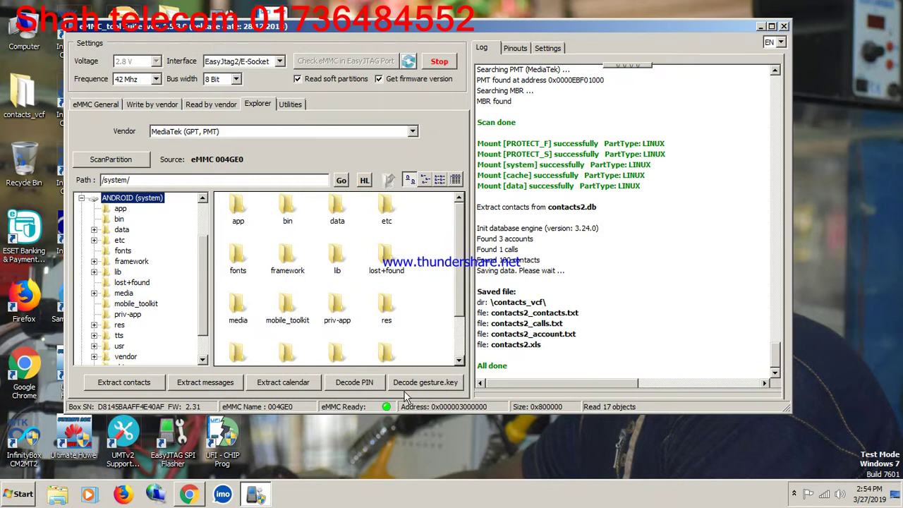
scroll(399, 358, down, 1)
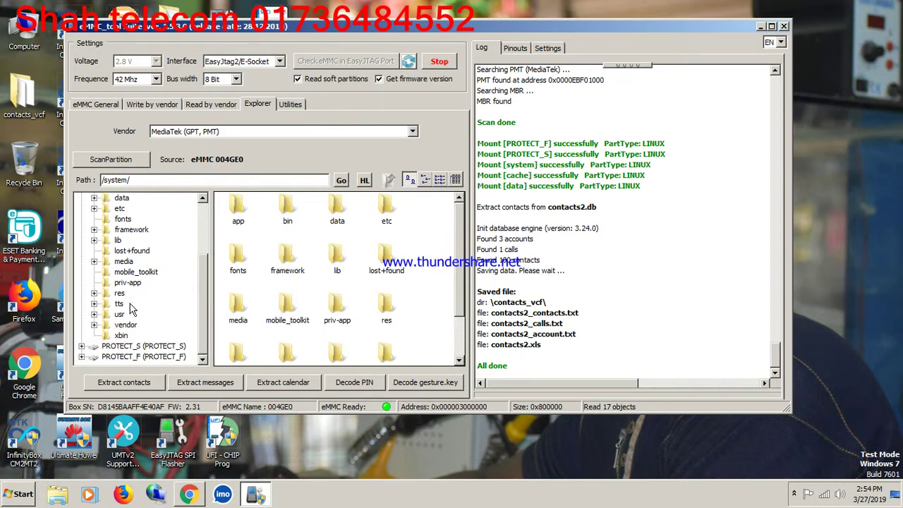
double_click(139, 346)
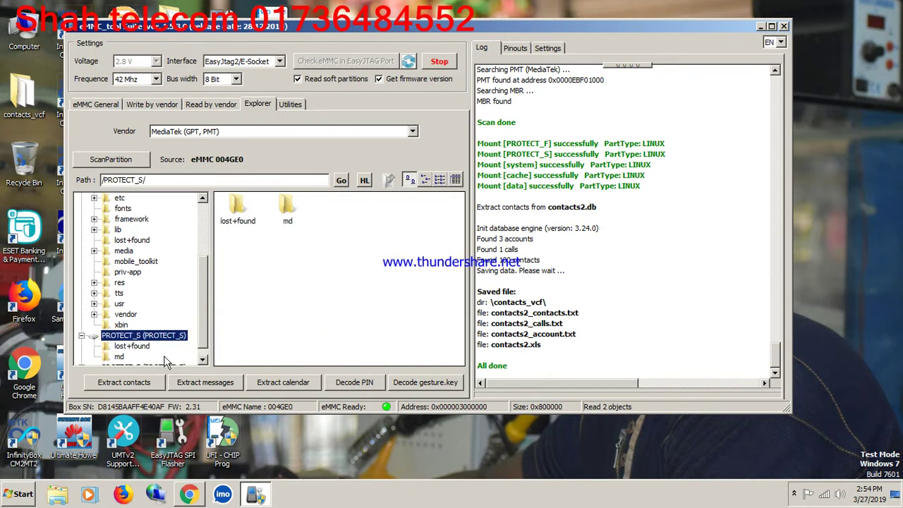
scroll(200, 348, down, 1)
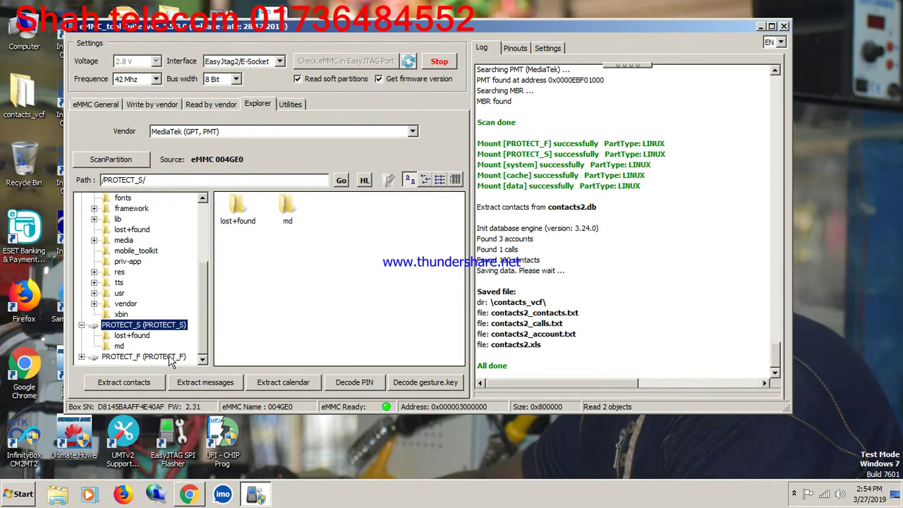
Look through the md and lost+found folders of the PROTECT_F partition, returning to its root and collapsing its tree branch
double_click(170, 357)
double_click(288, 208)
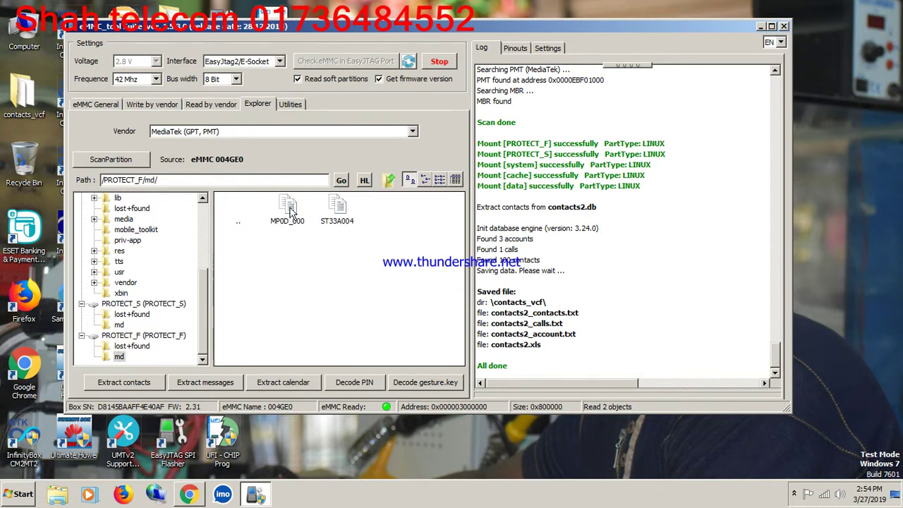
click(390, 181)
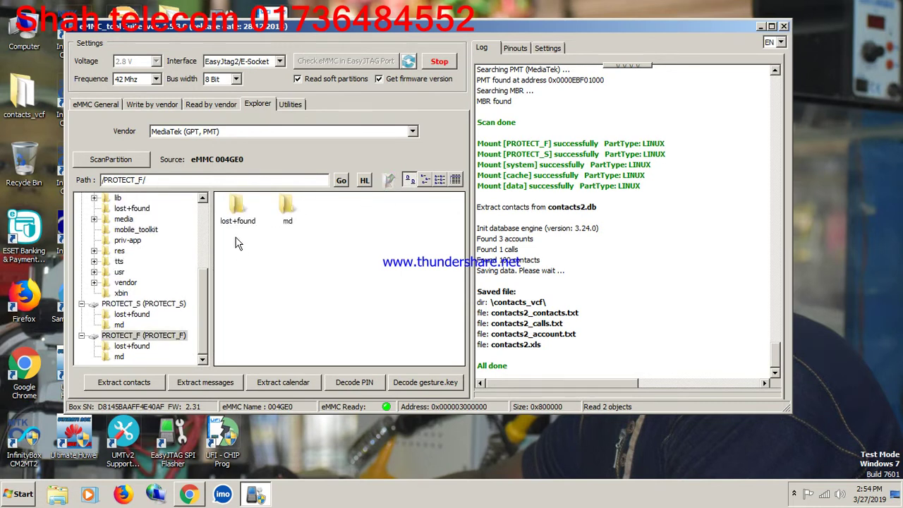
double_click(241, 212)
click(389, 181)
click(82, 336)
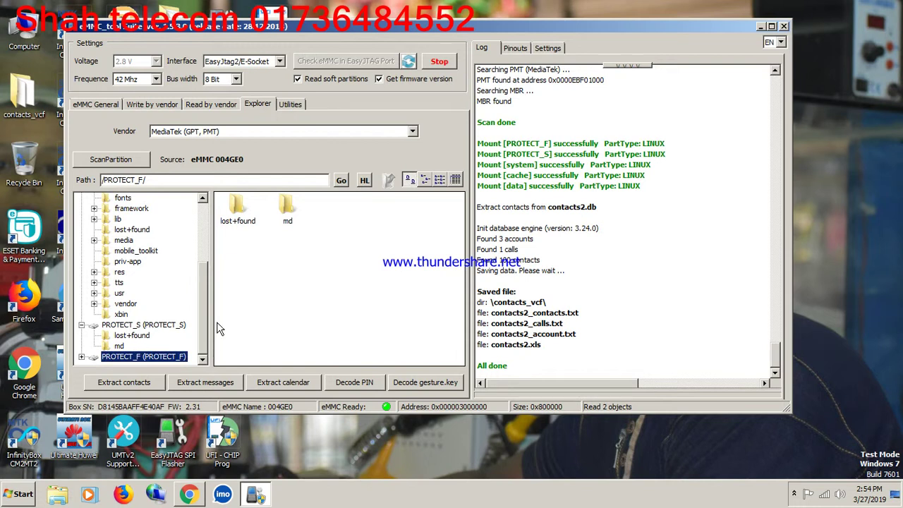
Try the predefined DCIM path, and use the predefined Contacts path to open the contacts provider's databases folder
click(367, 184)
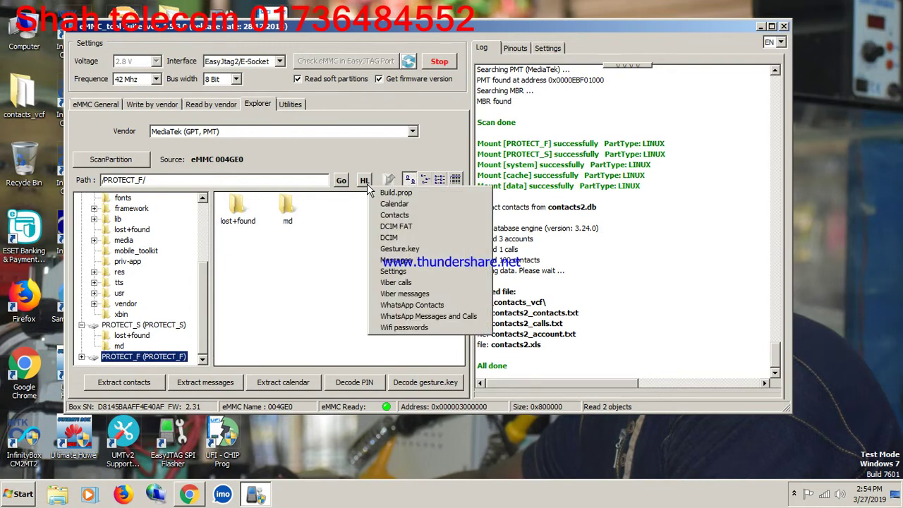
click(416, 239)
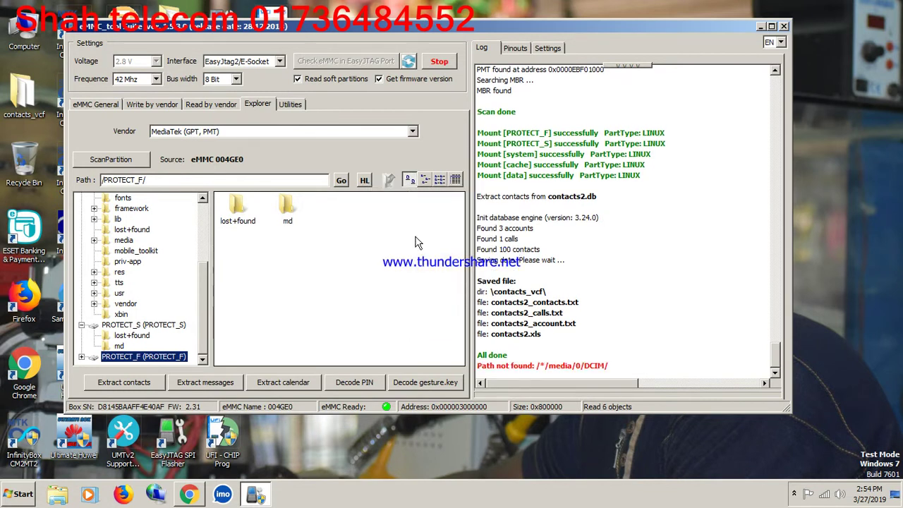
click(365, 181)
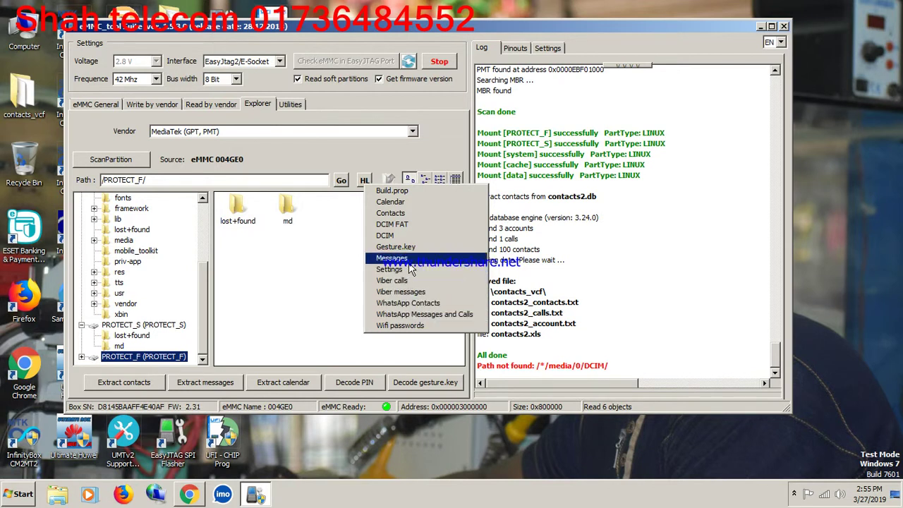
click(408, 213)
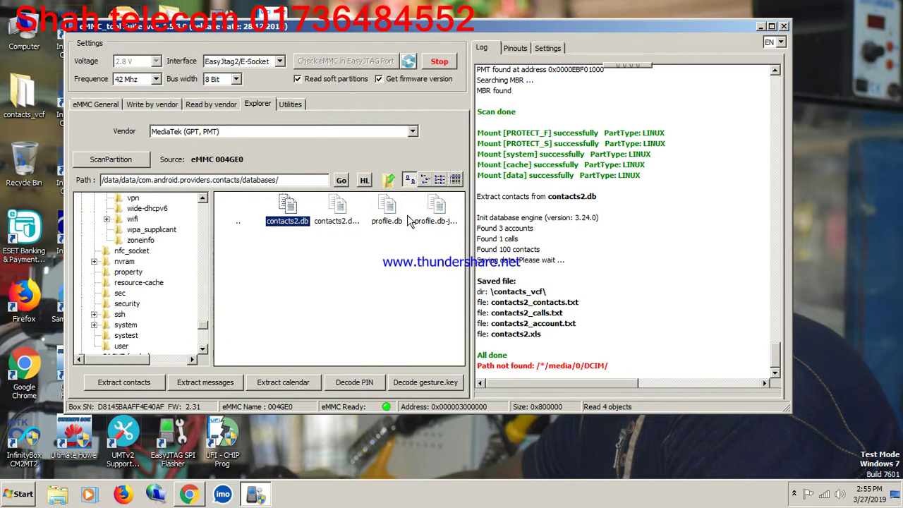
click(308, 237)
click(302, 221)
click(362, 180)
click(298, 300)
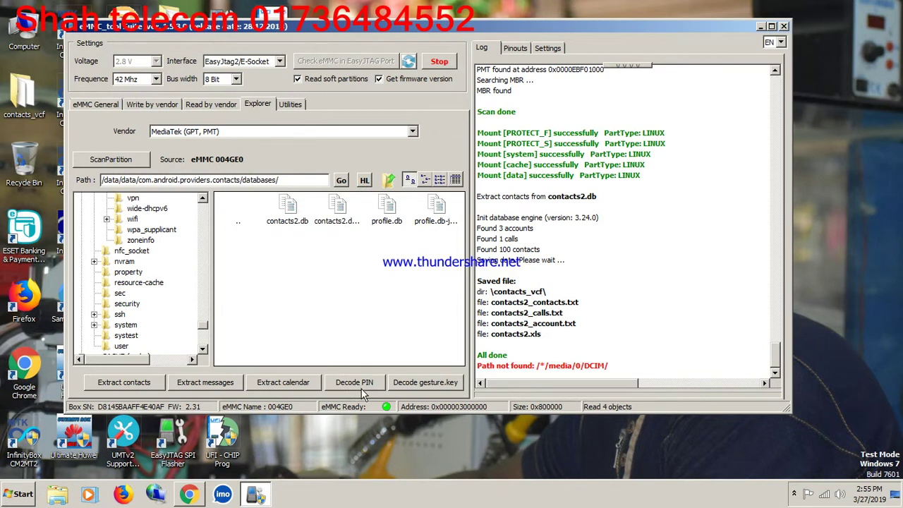
Extract the contacts, letting the tool find contacts2.db in the tree and saving the output to the Desktop
click(144, 382)
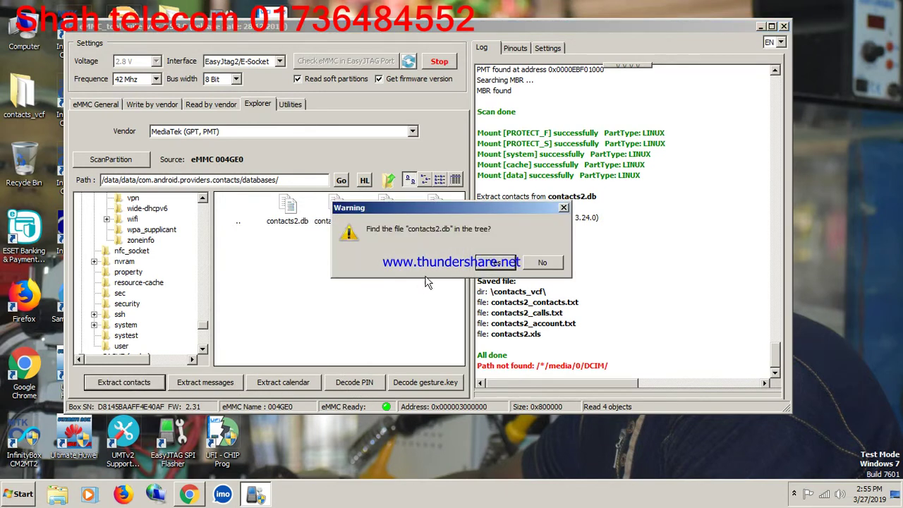
click(499, 263)
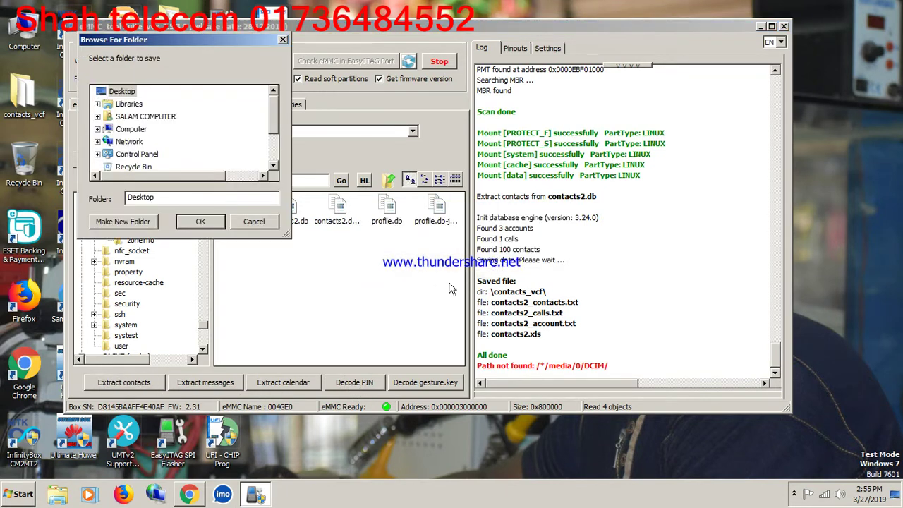
click(215, 225)
click(504, 265)
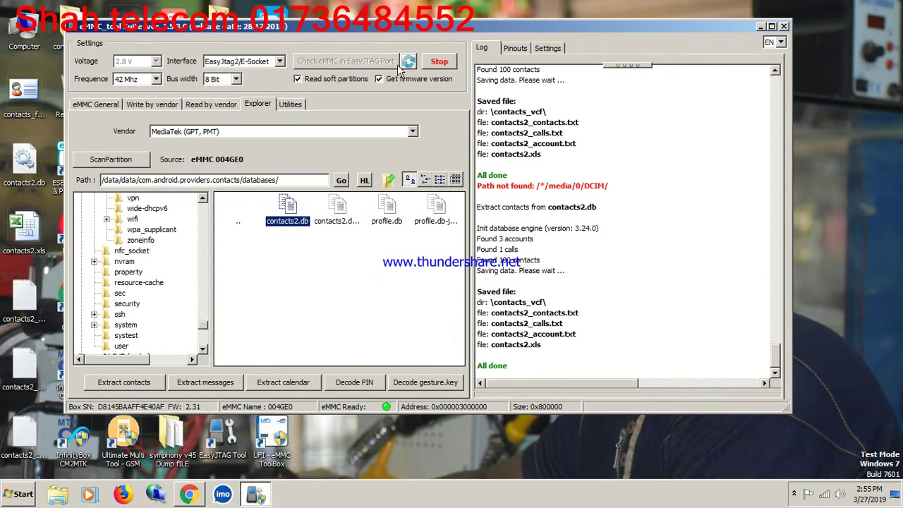
Move the eMMC tool window clear of the desktop files and view contacts2_account.txt and contacts2_calls.txt in Notepad
drag(386, 27, 635, 31)
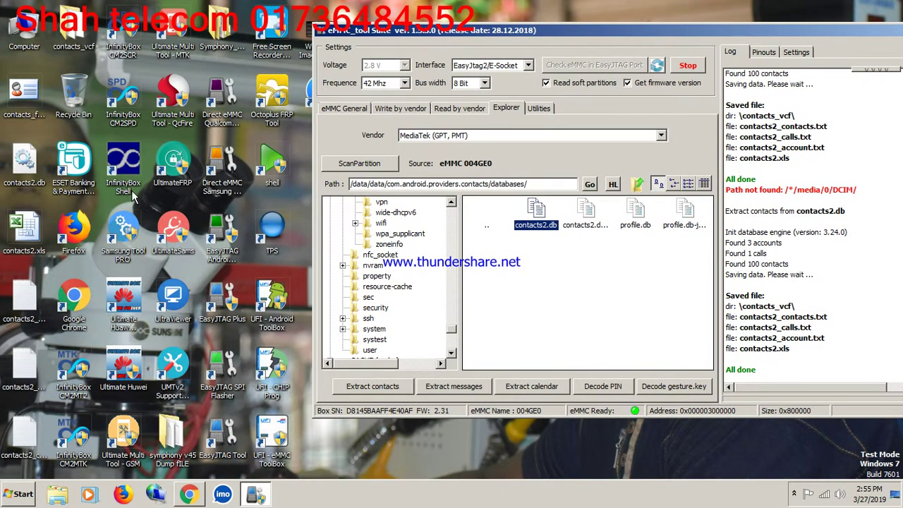
double_click(31, 290)
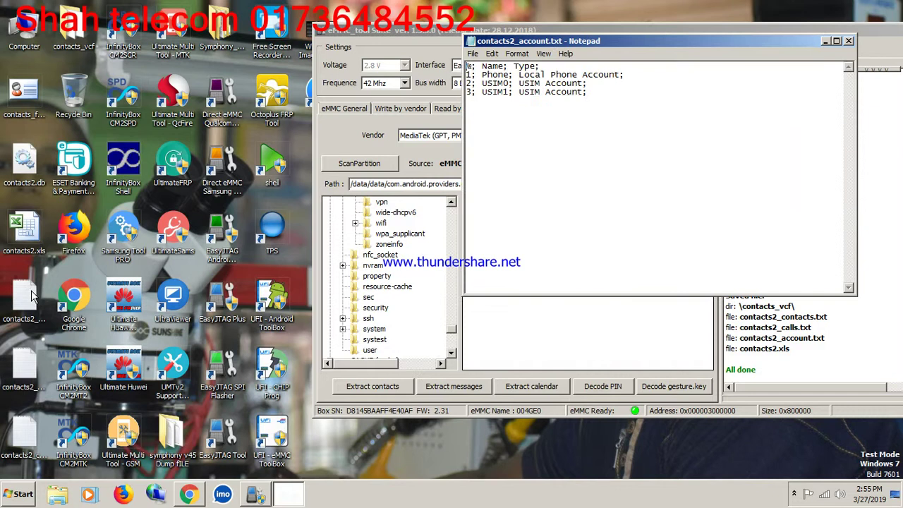
click(849, 40)
double_click(36, 368)
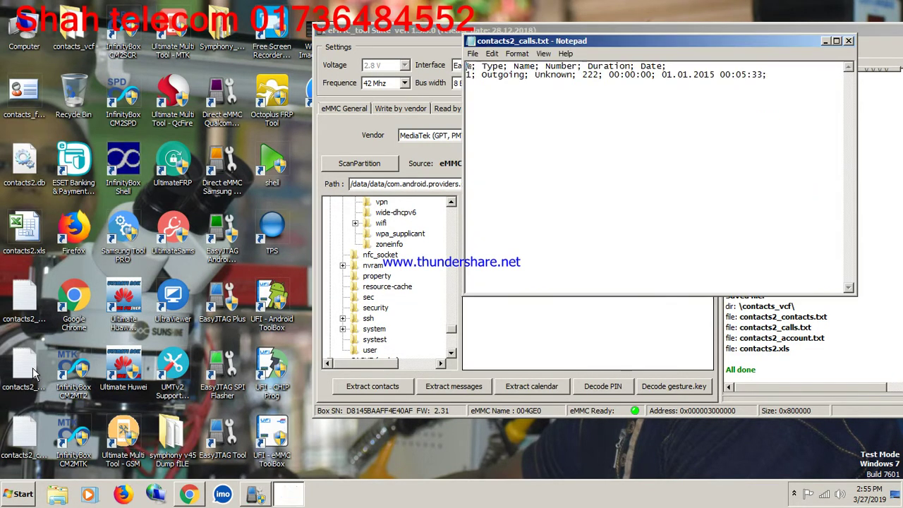
click(849, 40)
Open contacts2_contacts.txt in a maximized Notepad window, read through the whole contact list, and close the file
double_click(42, 435)
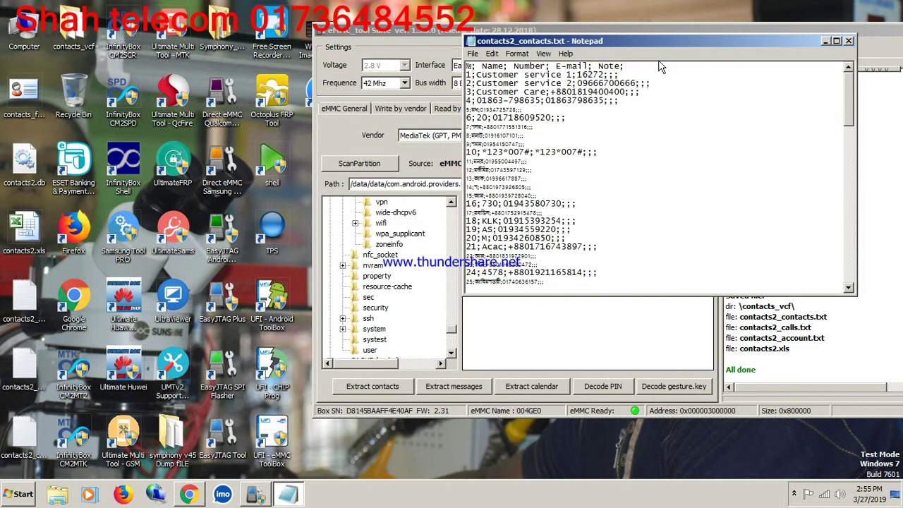
double_click(679, 41)
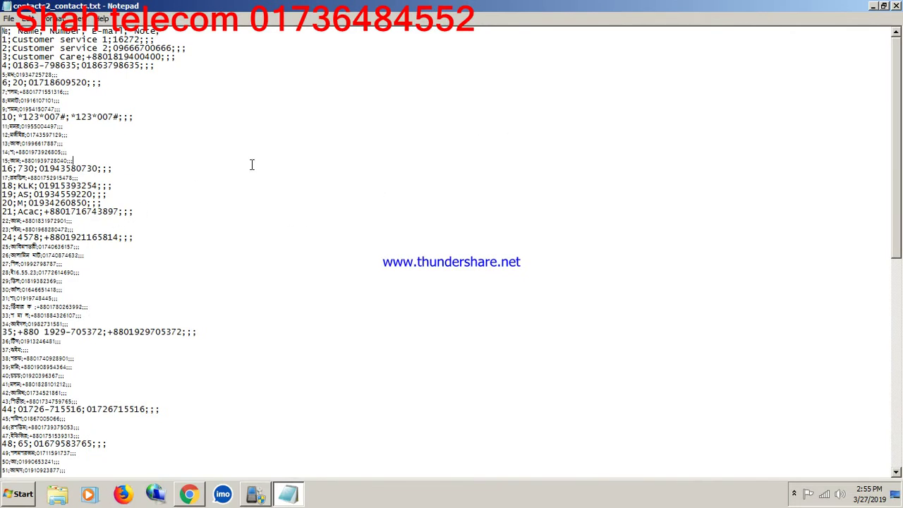
scroll(253, 164, down, 16)
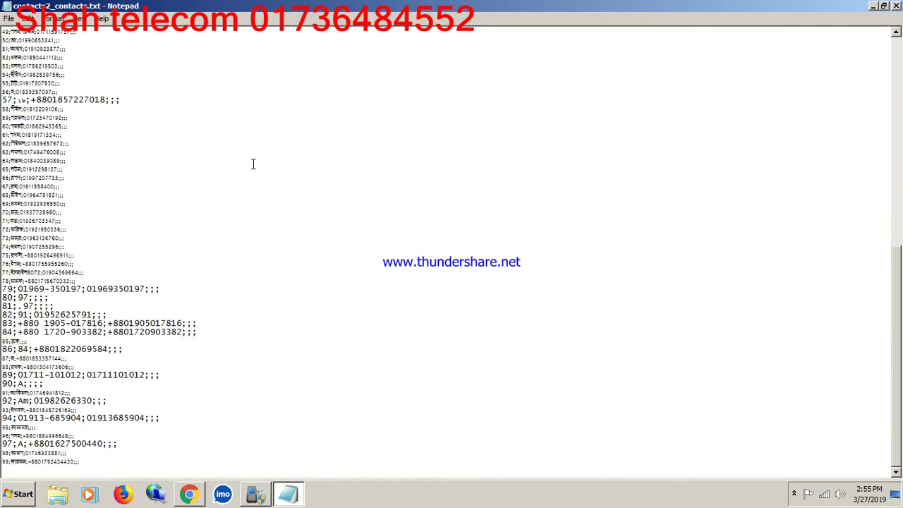
scroll(317, 263, up, 5)
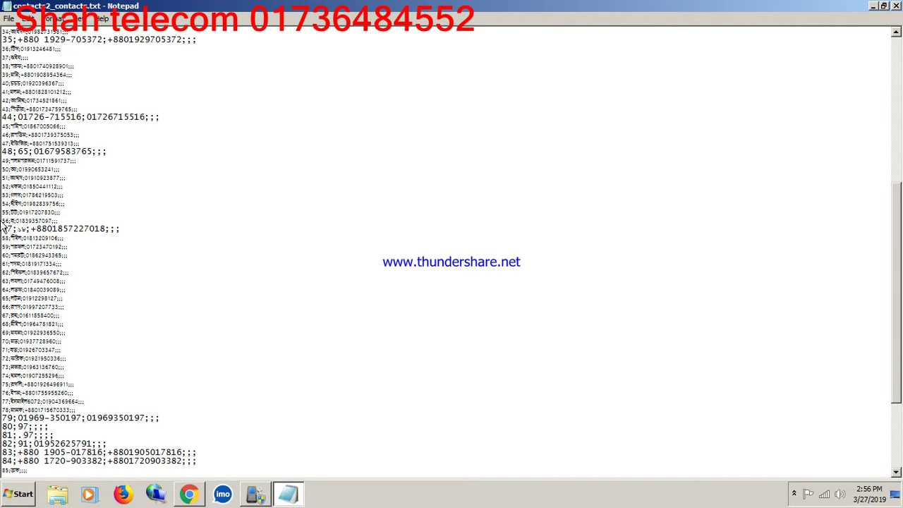
scroll(37, 165, up, 4)
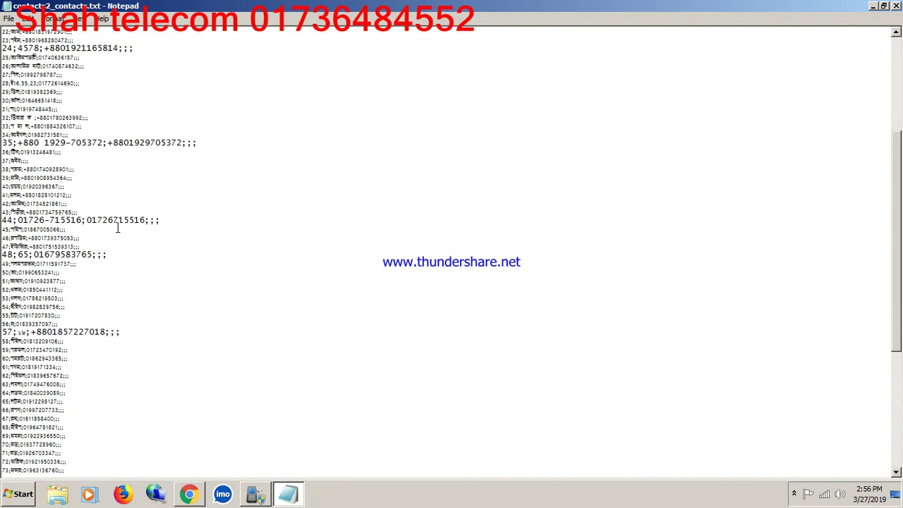
scroll(137, 264, up, 7)
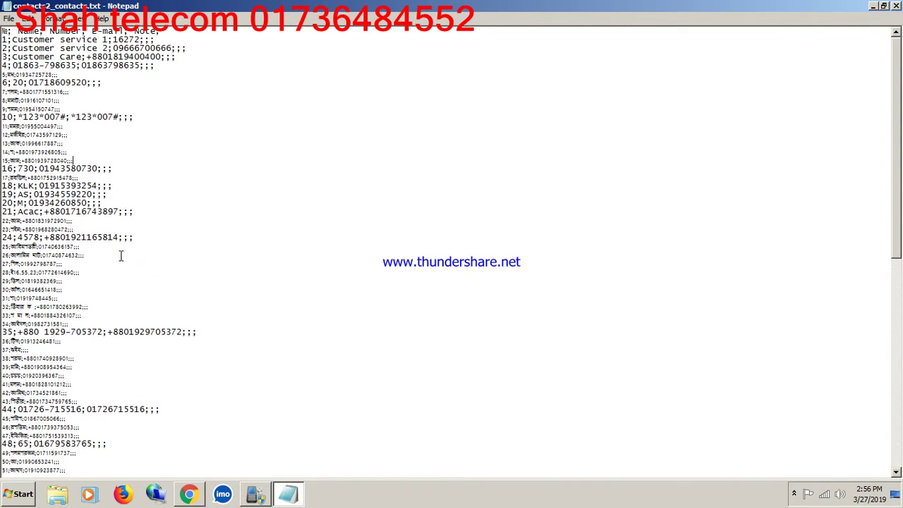
click(897, 6)
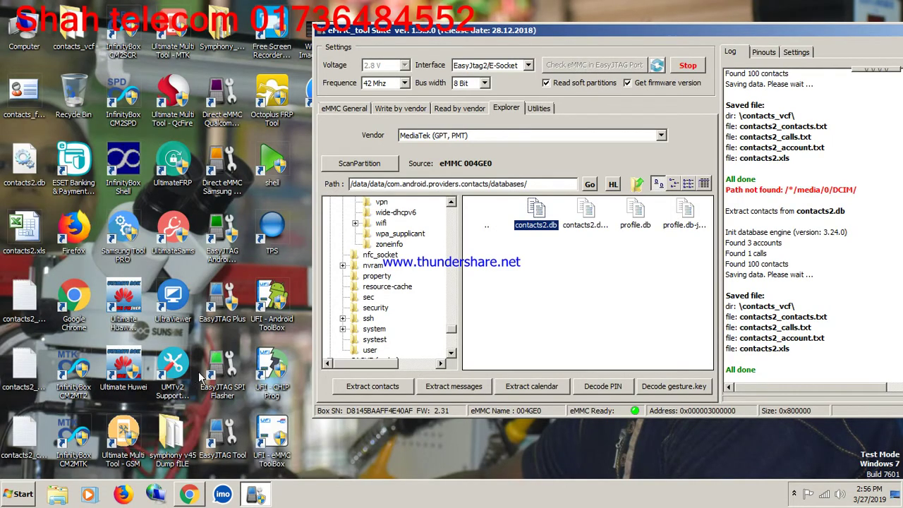
click(28, 371)
click(17, 449)
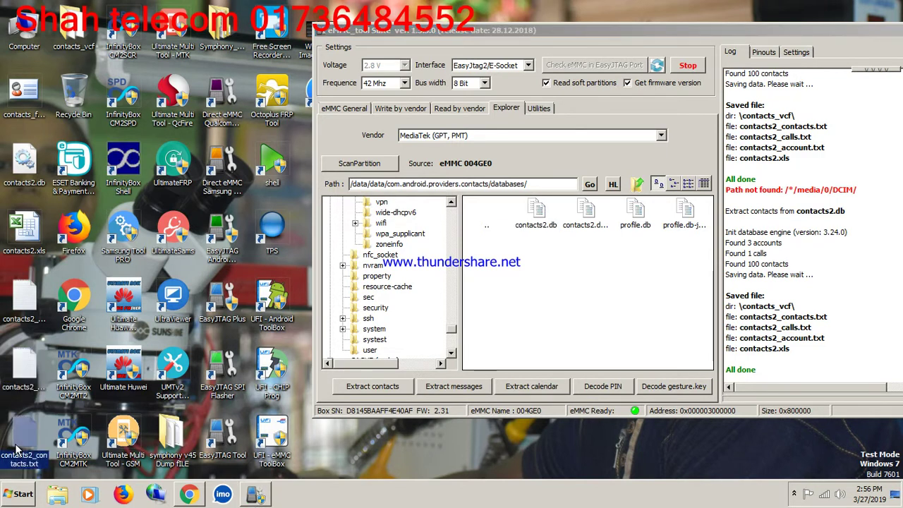
click(18, 405)
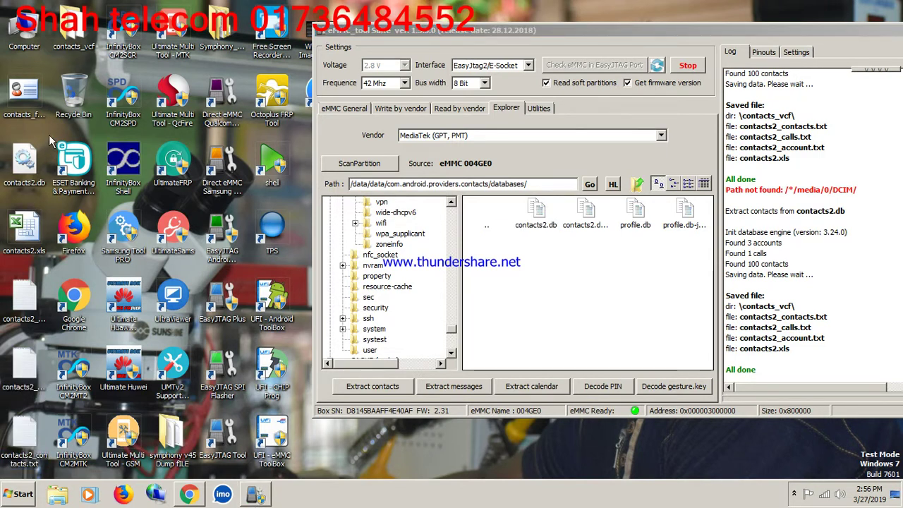
drag(46, 133, 50, 237)
Open contacts2.xls in Excel, review the rows of the Contacts sheet, and close the workbook
click(30, 235)
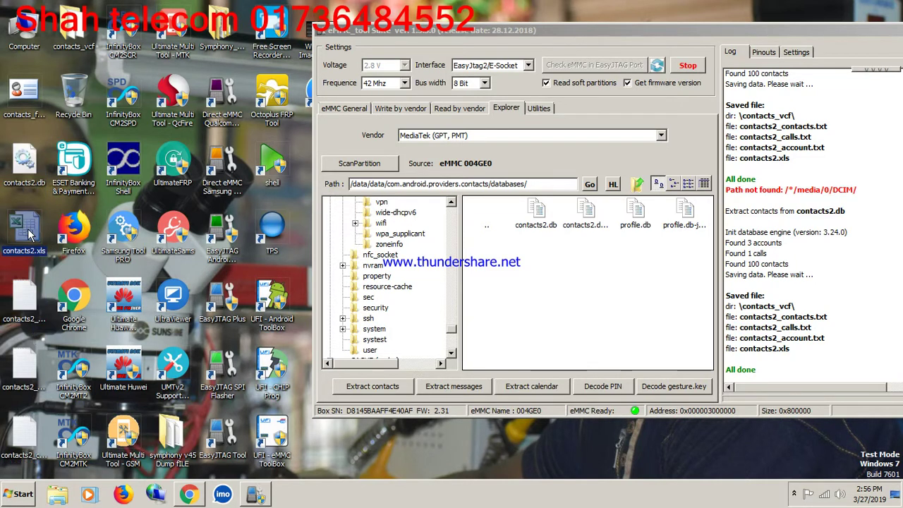
double_click(31, 225)
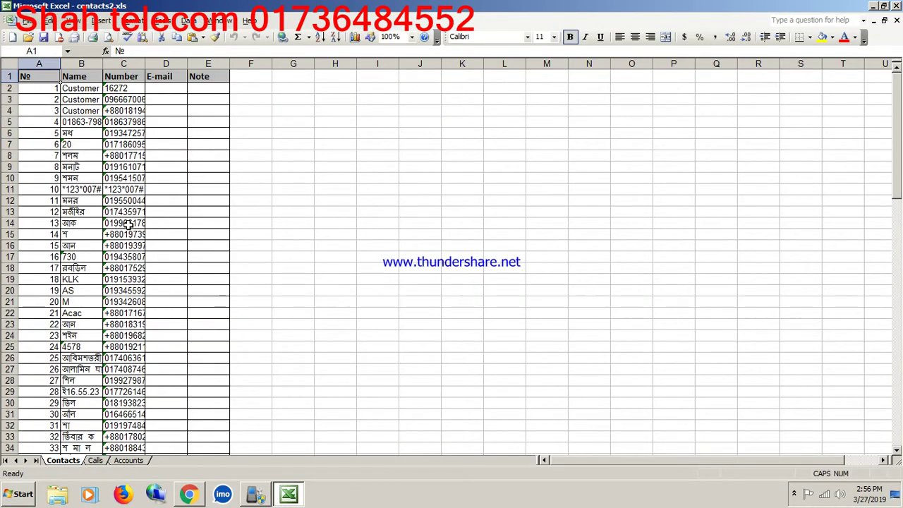
scroll(129, 225, down, 3)
scroll(129, 224, down, 19)
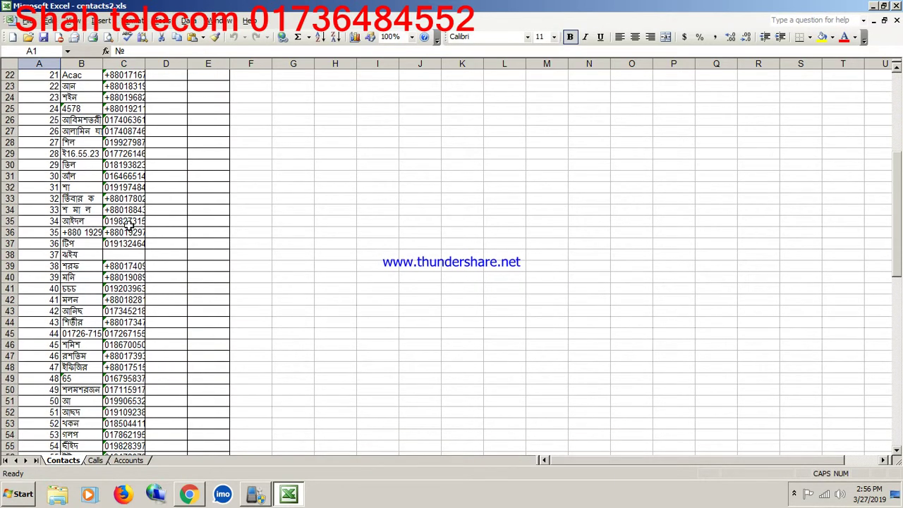
scroll(129, 227, down, 8)
scroll(128, 226, up, 15)
scroll(132, 226, up, 10)
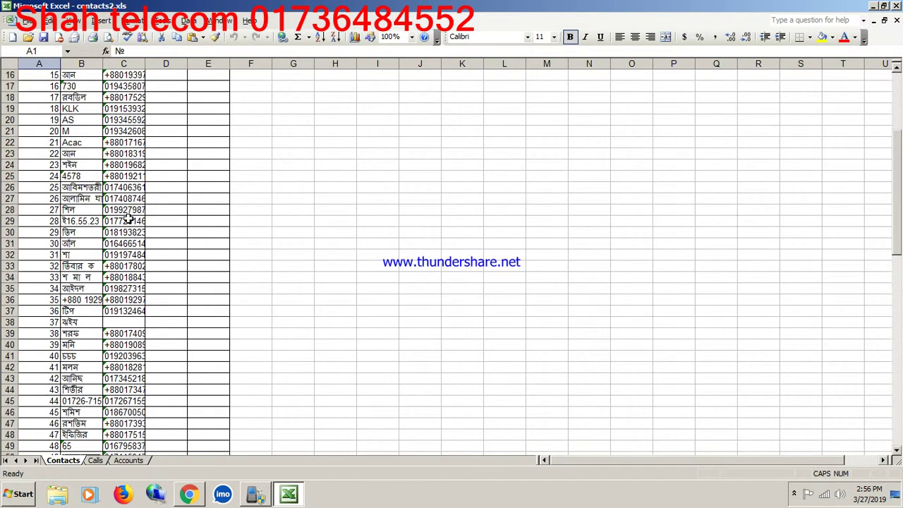
key(alt+F4)
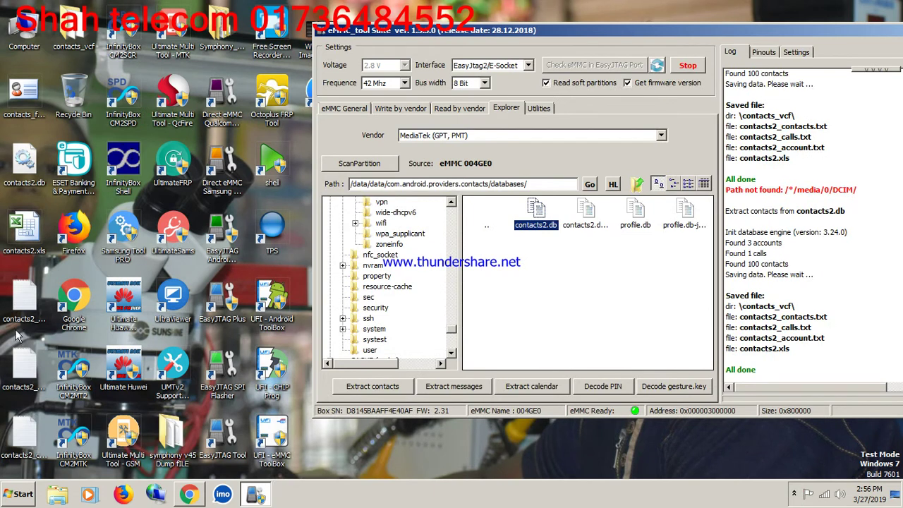
Delete all the extracted contact files from the desktop, including contacts2.db, contacts2.xls and the contacts2 text files
drag(43, 73, 7, 461)
right_click(18, 434)
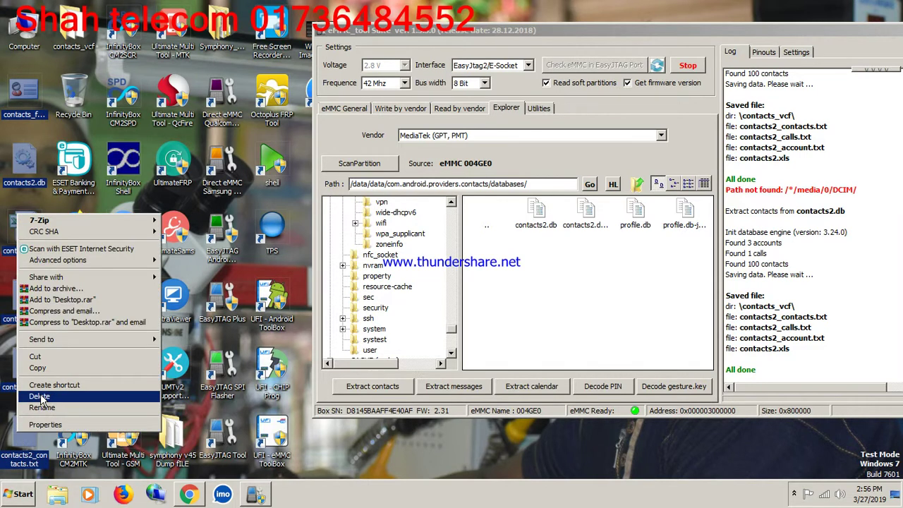
click(39, 397)
key(Return)
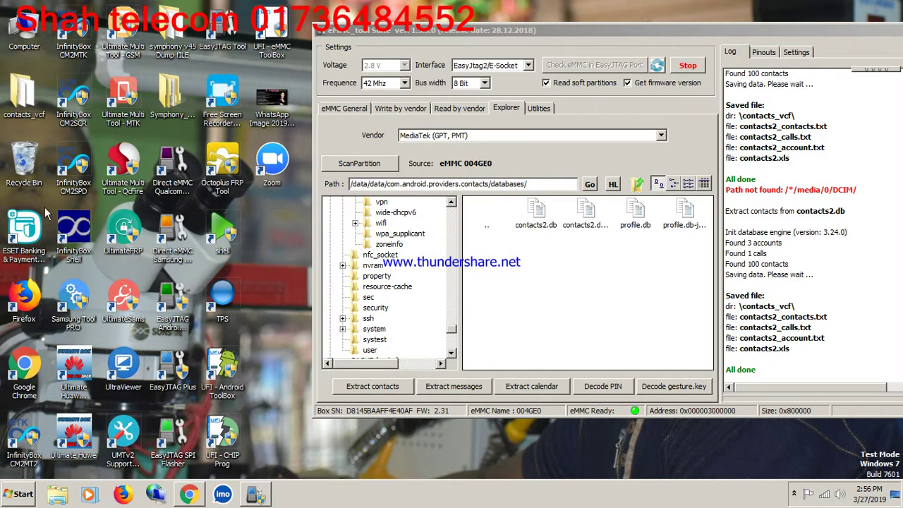
Delete the contacts_vcf folder from the desktop and empty the Recycle Bin
click(189, 104)
click(166, 30)
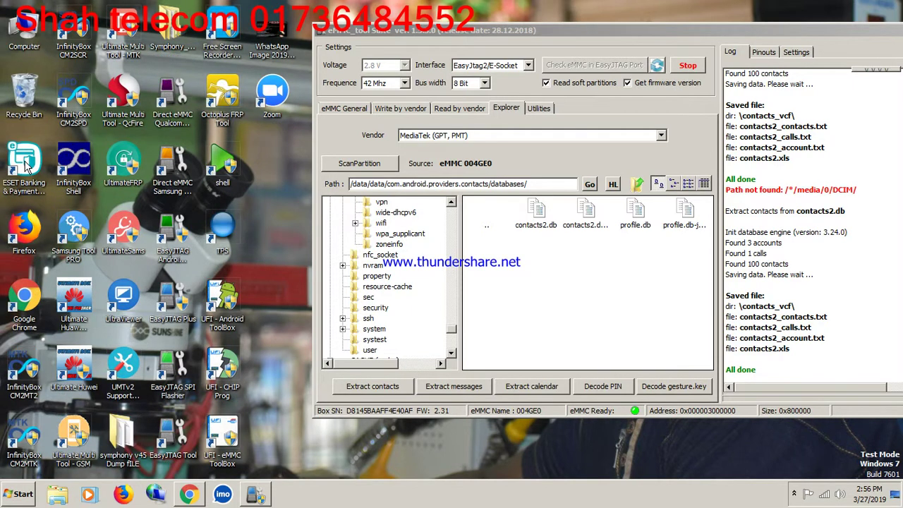
right_click(34, 80)
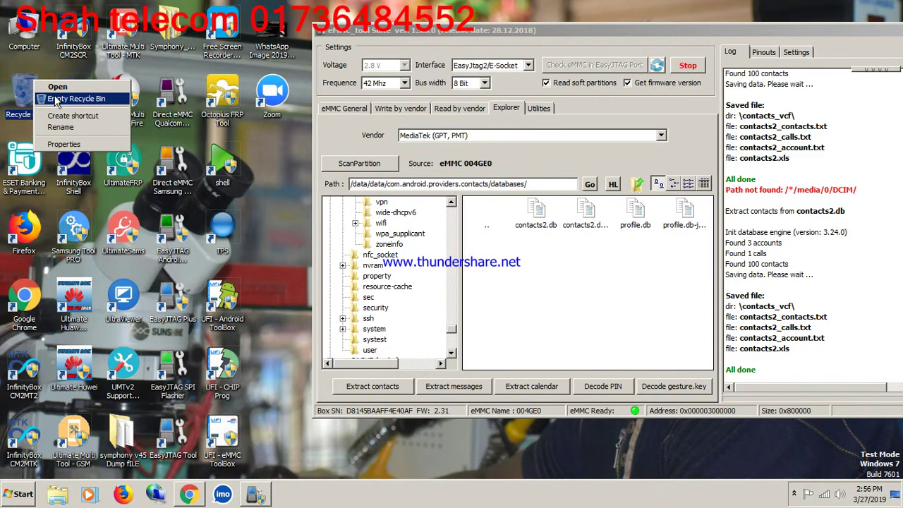
click(57, 99)
click(487, 253)
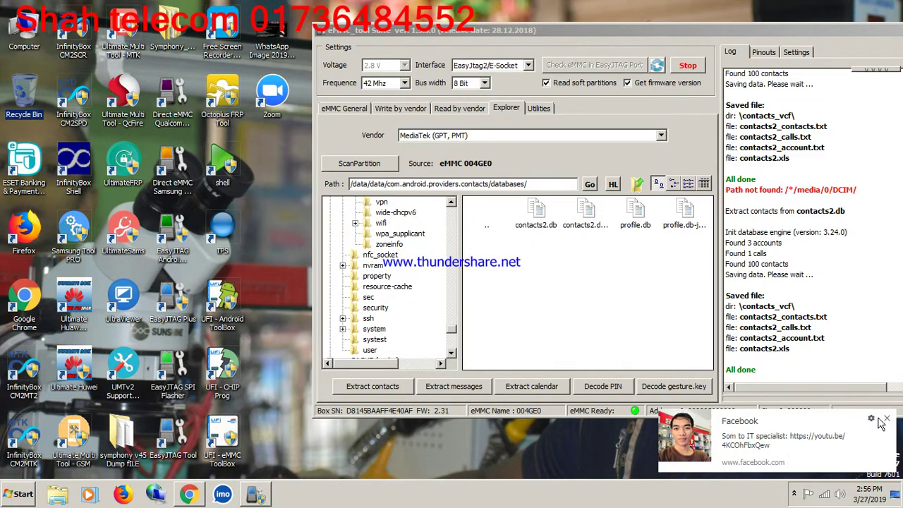
click(886, 420)
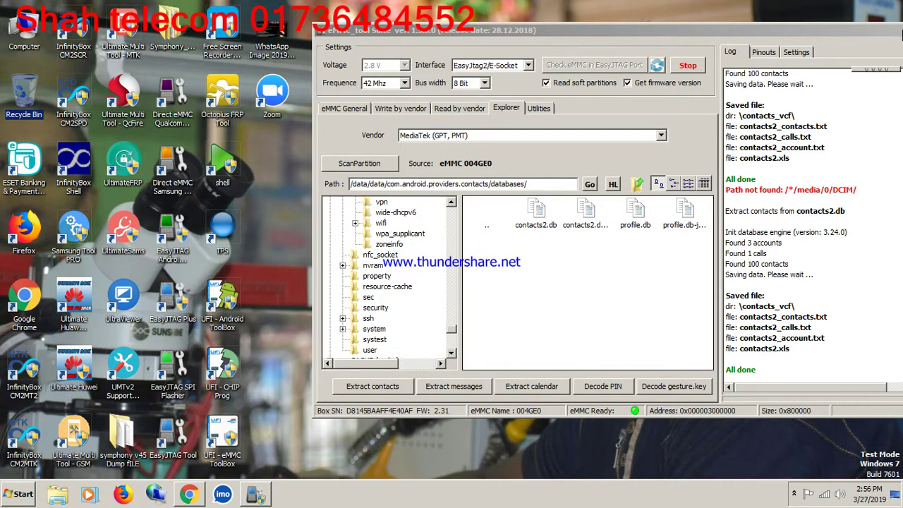
Move the eMMC tool window back to the middle of the desktop and set the vendor for writing to MediaTek
drag(747, 32, 490, 31)
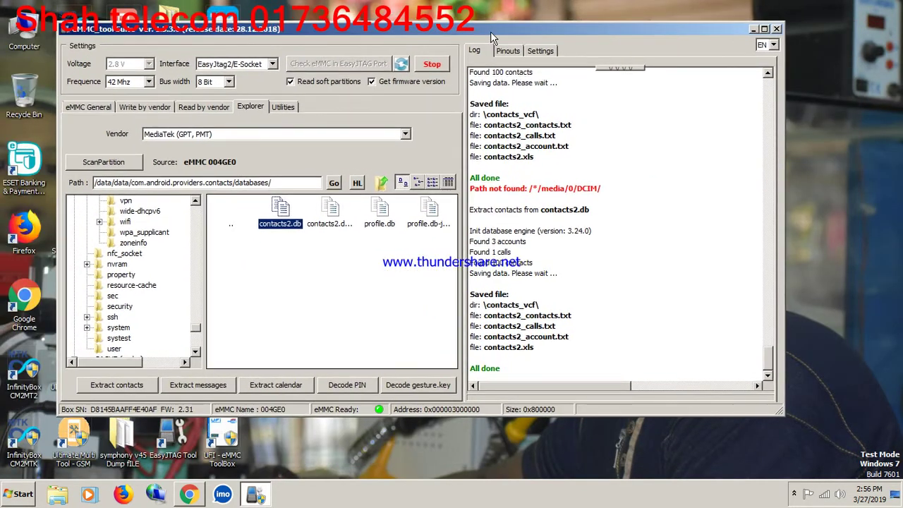
click(152, 109)
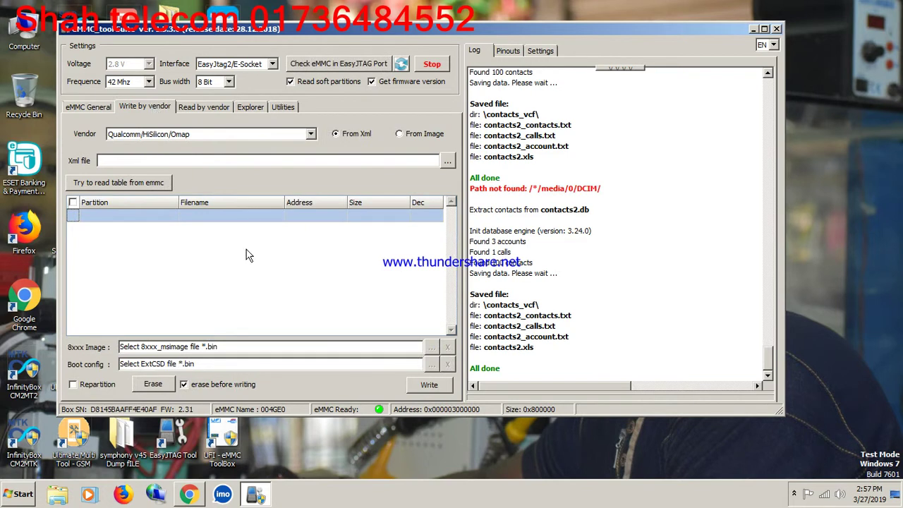
click(312, 134)
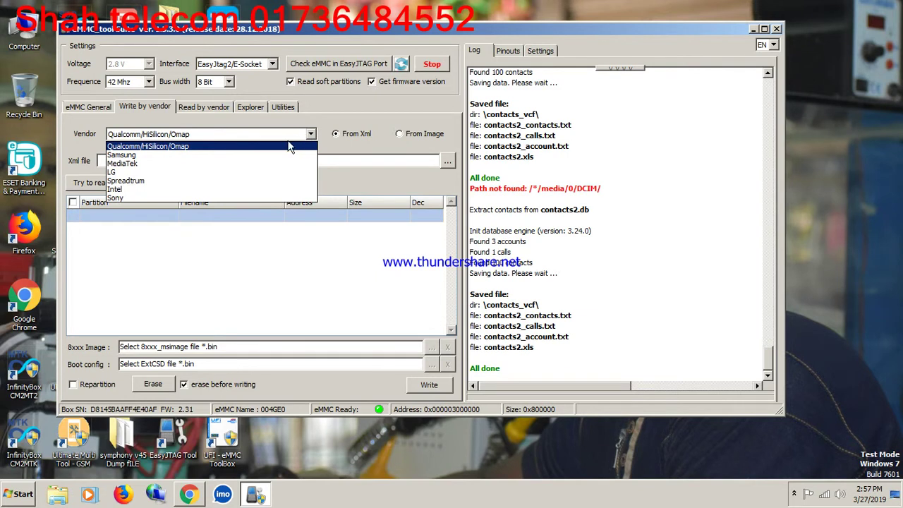
click(201, 163)
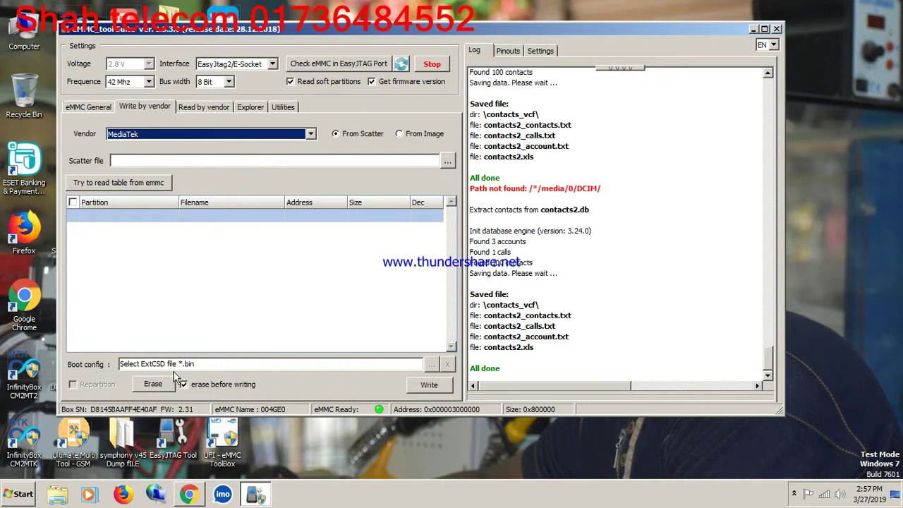
Browse the all box softwer (D:) drive for a scatter file and leave without choosing one
click(447, 161)
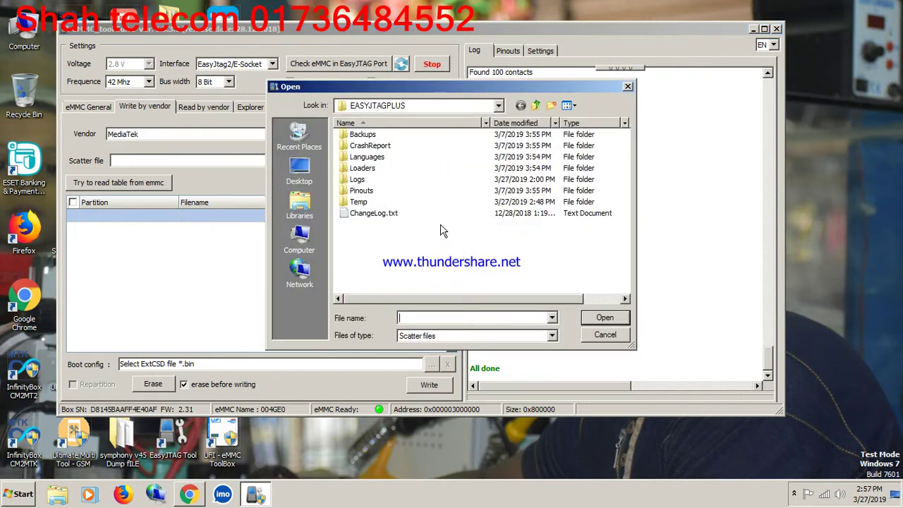
click(300, 247)
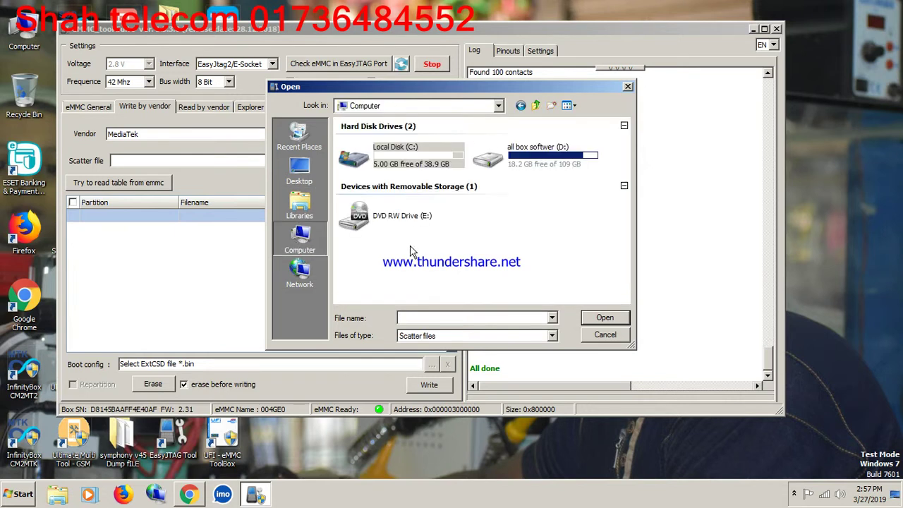
double_click(507, 164)
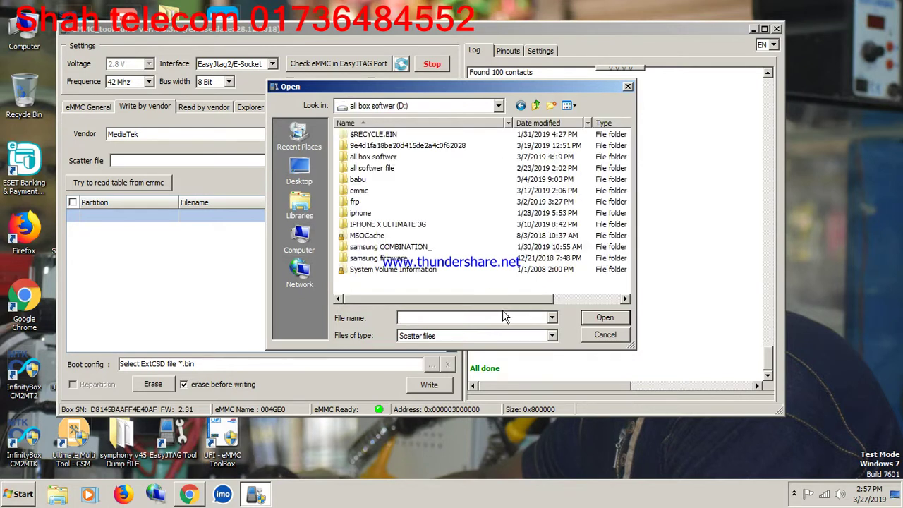
click(609, 334)
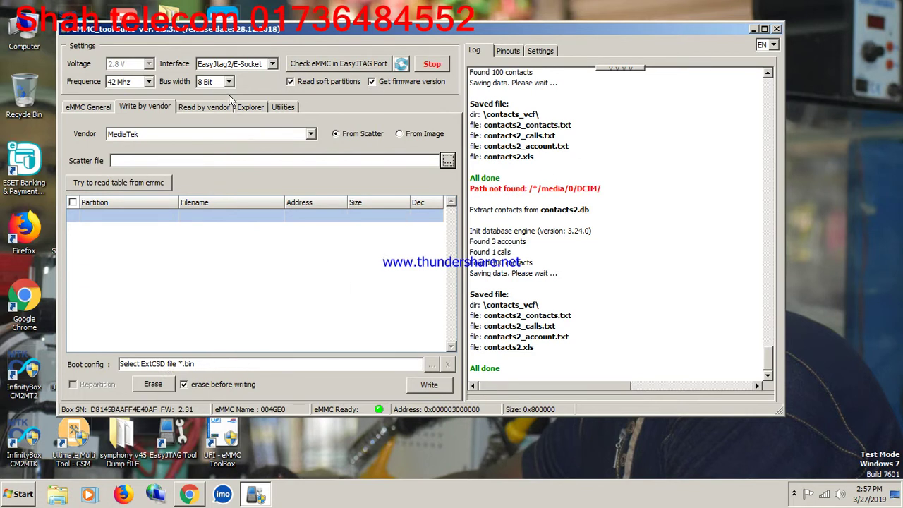
Set the vendor for reading to MediaTek (GPT, PMT)
click(218, 109)
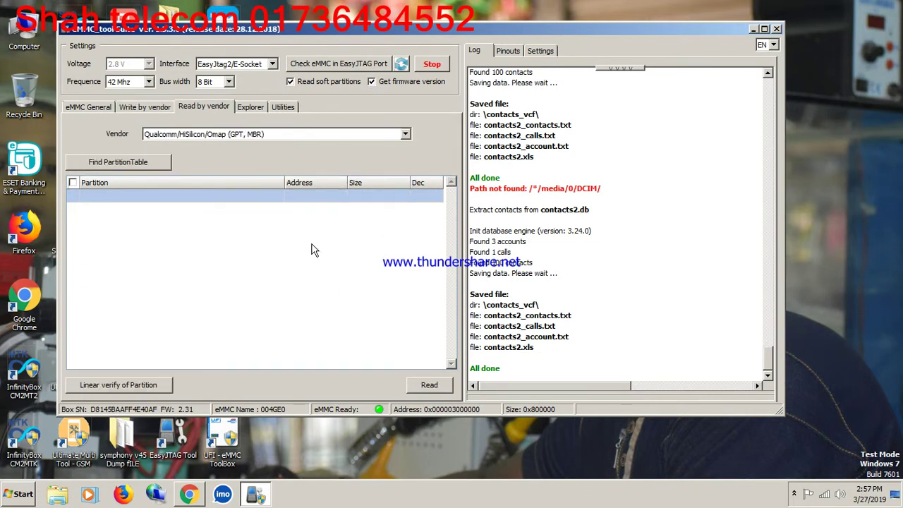
click(404, 134)
click(275, 163)
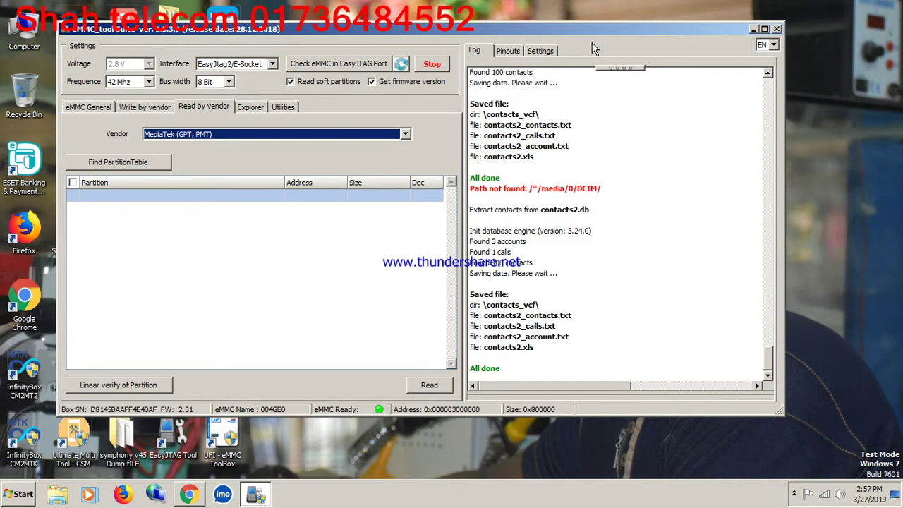
View the tool's main settings and browse the eMMC direct pinouts and test point pinouts
click(540, 50)
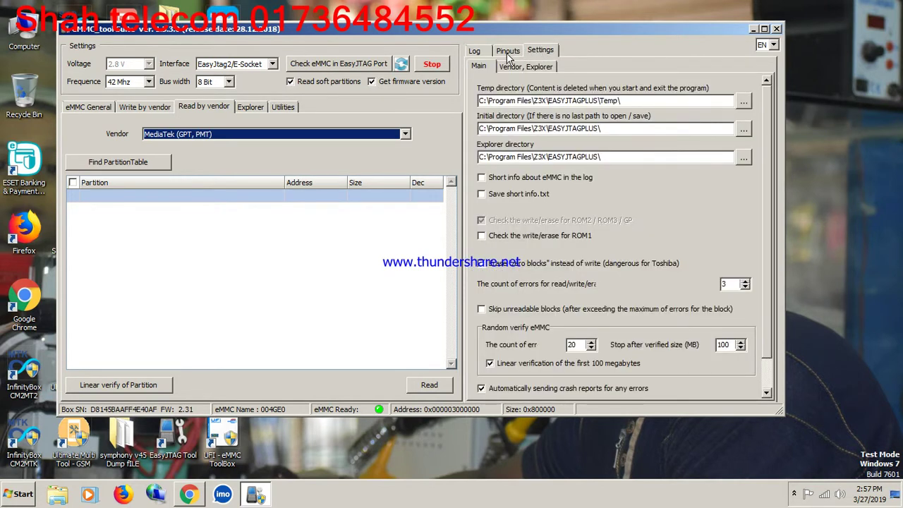
click(507, 52)
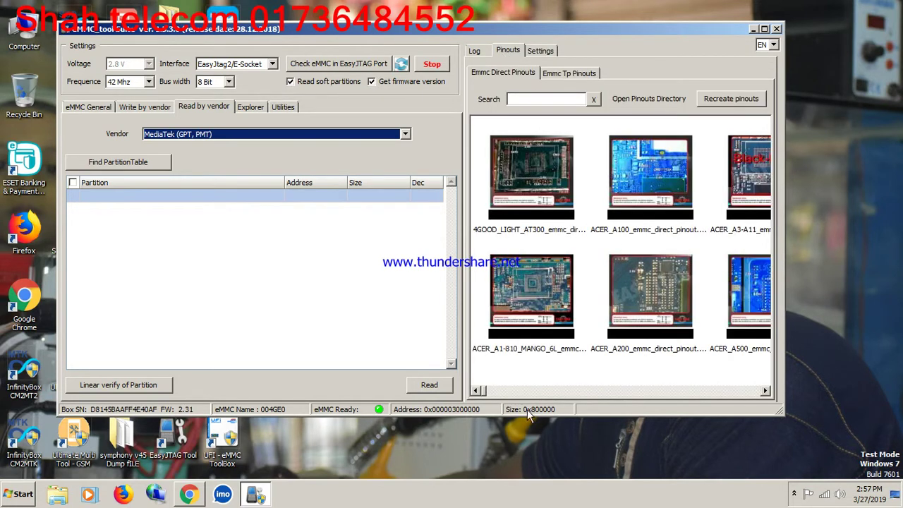
click(512, 390)
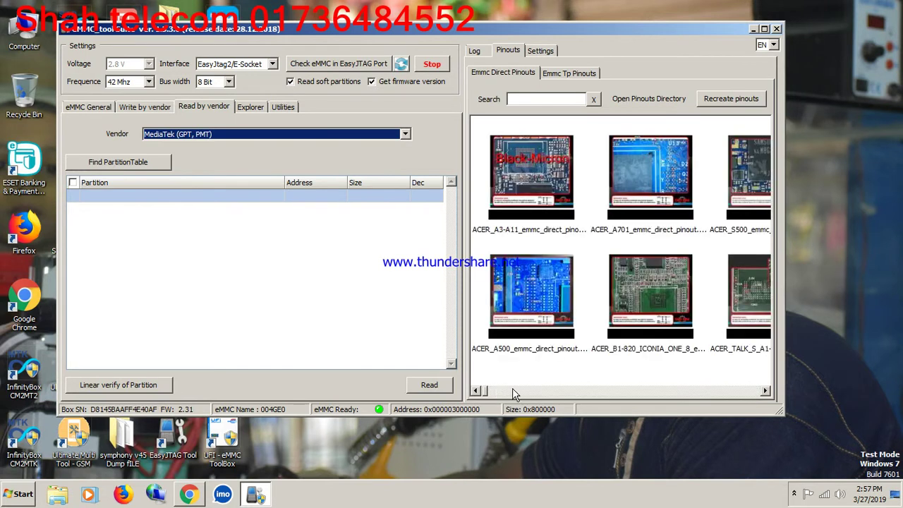
click(571, 73)
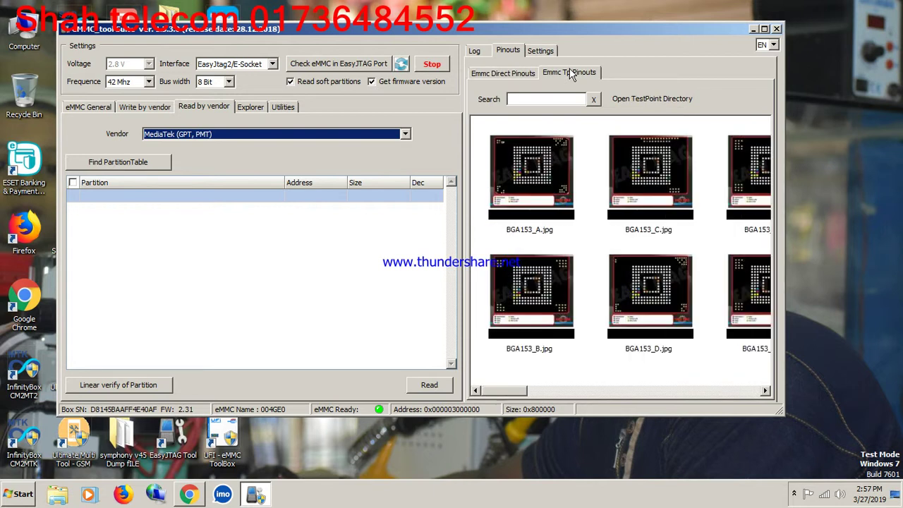
click(487, 75)
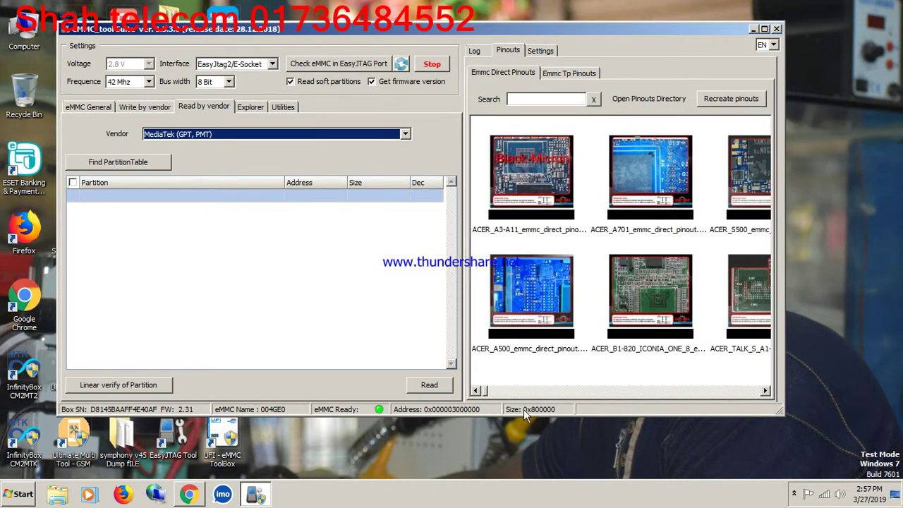
Look over the other utilities and the eMMC chip info list
click(290, 82)
click(245, 110)
click(292, 109)
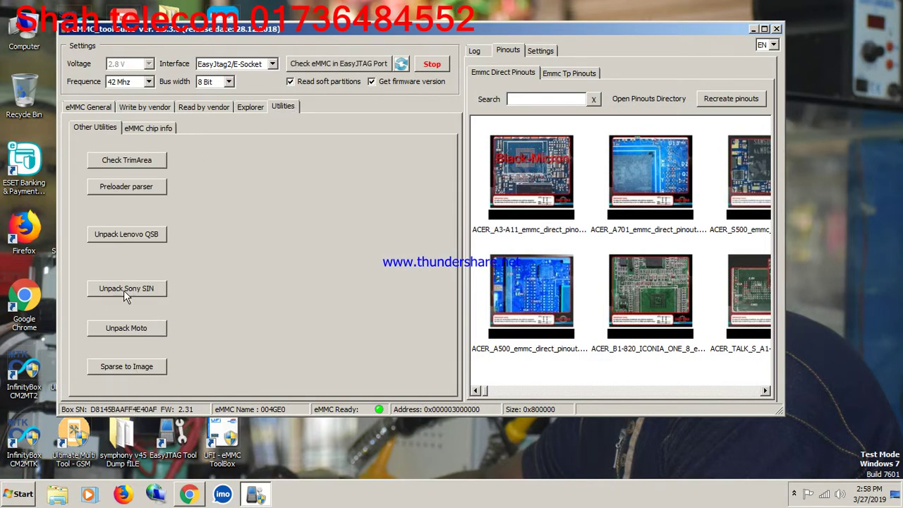
click(147, 130)
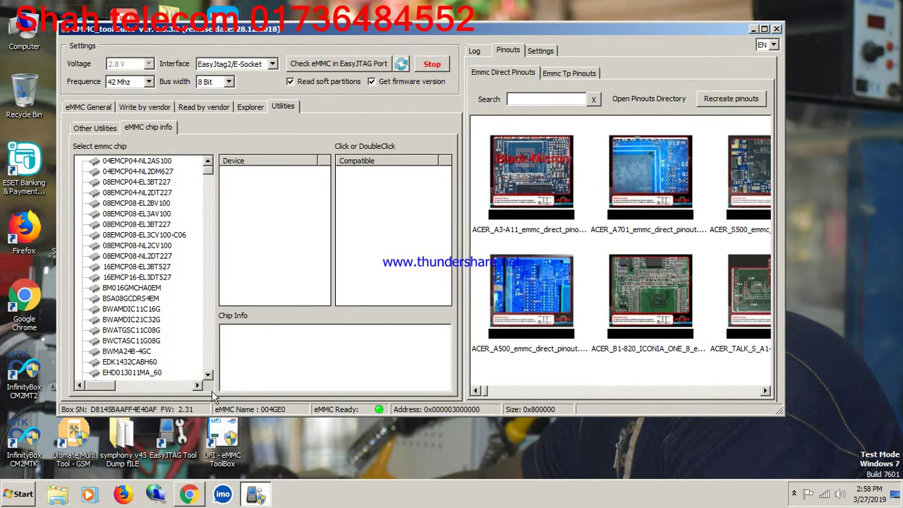
click(86, 130)
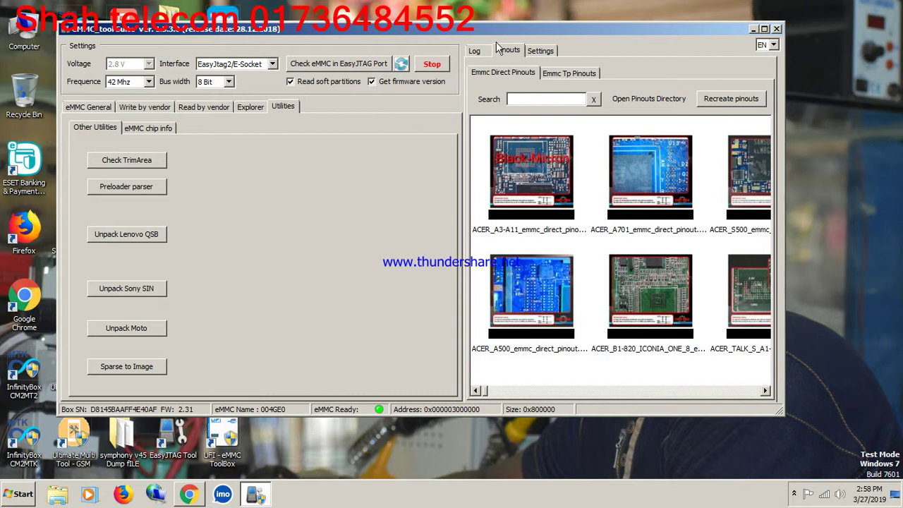
Show the log and check the eMMC in the EasyJTAG port
click(476, 51)
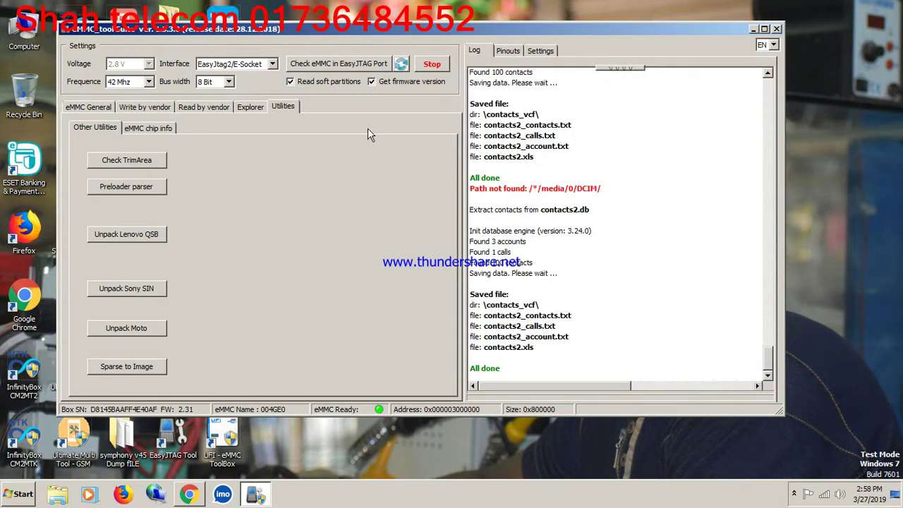
click(351, 67)
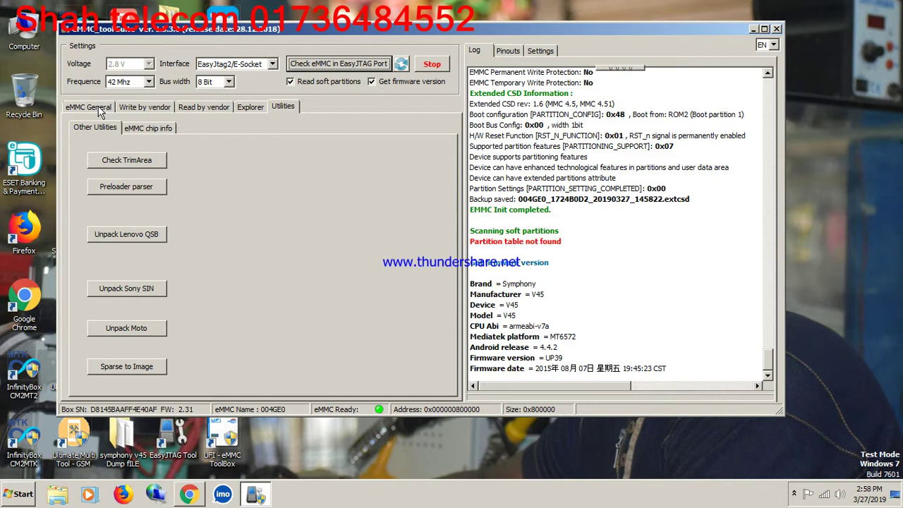
Try SAMSUNG as the manufacturer ID in the advanced eMMC CID Changer and cancel without writing it
click(102, 110)
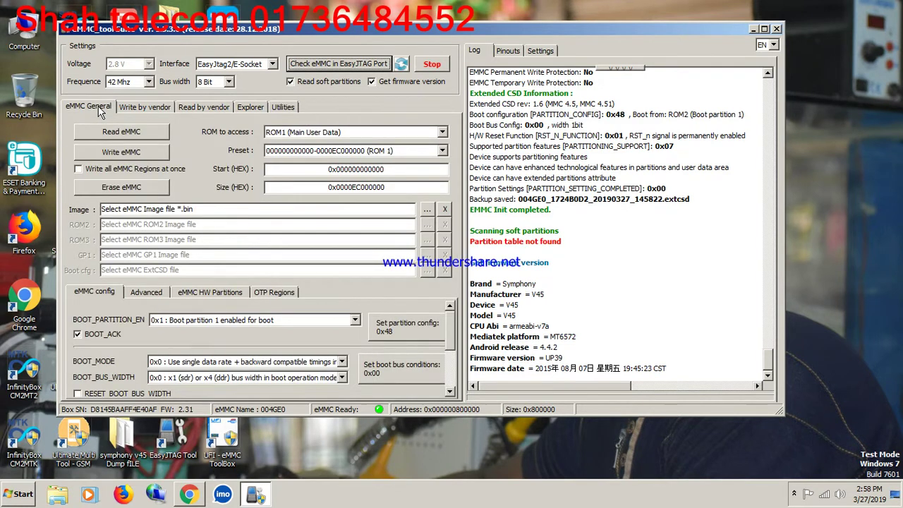
click(145, 292)
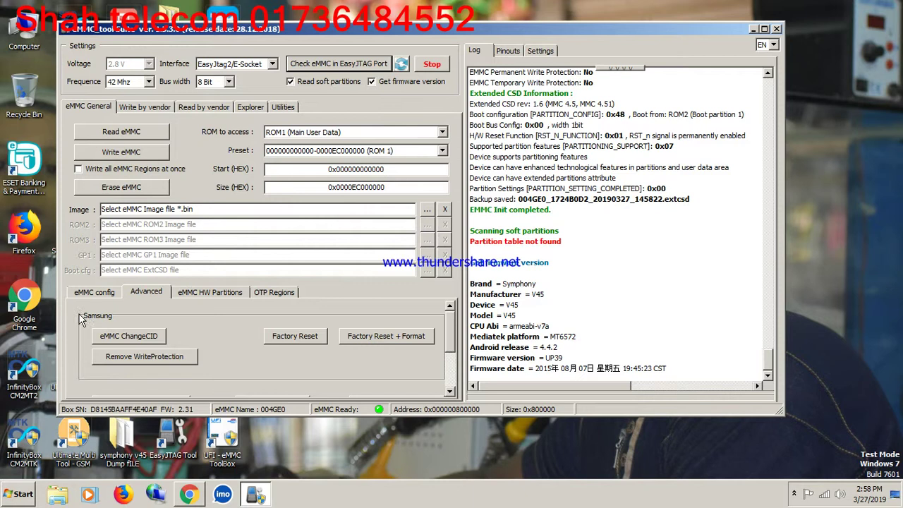
click(138, 337)
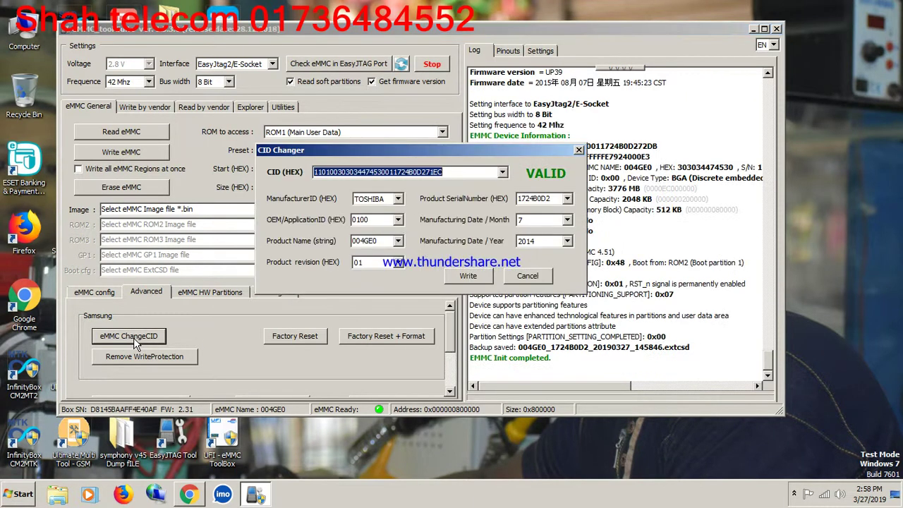
click(399, 202)
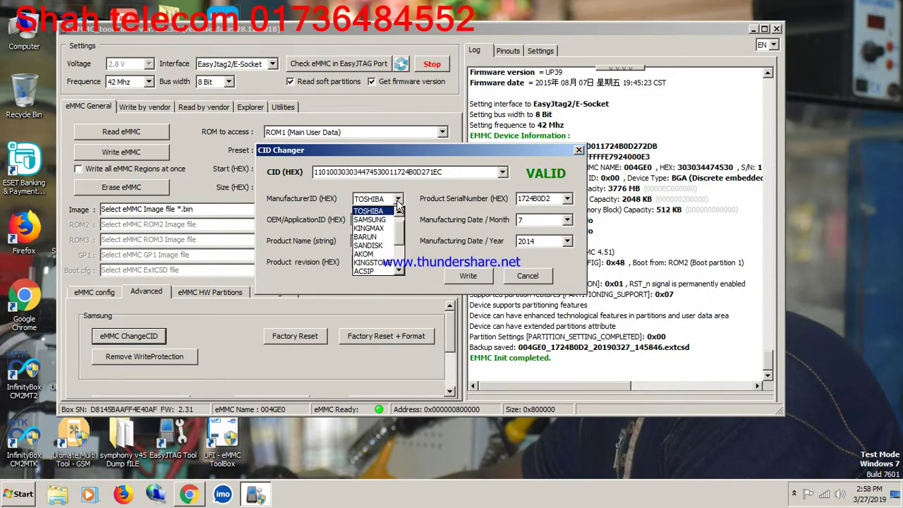
click(399, 202)
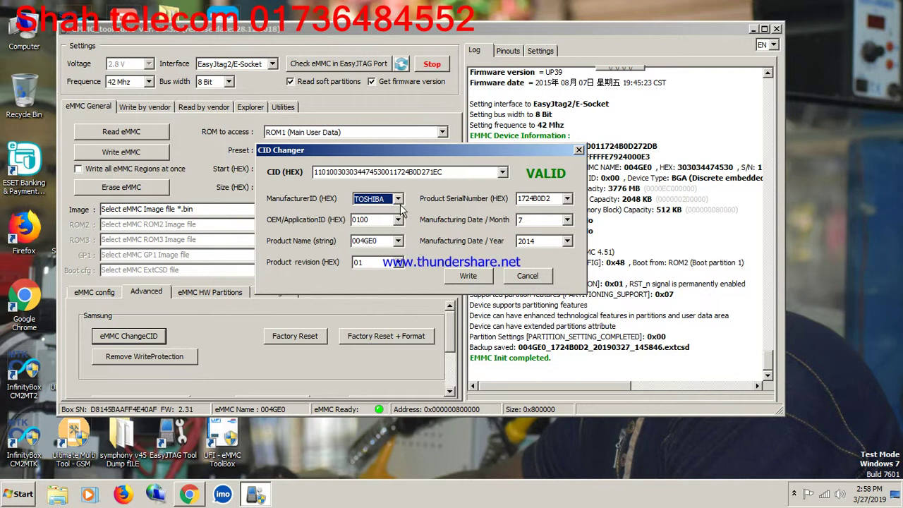
click(400, 203)
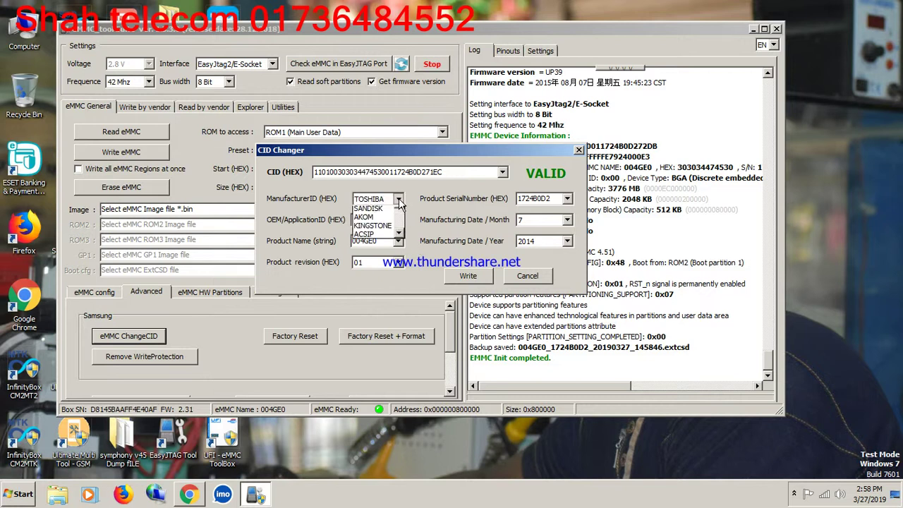
click(376, 219)
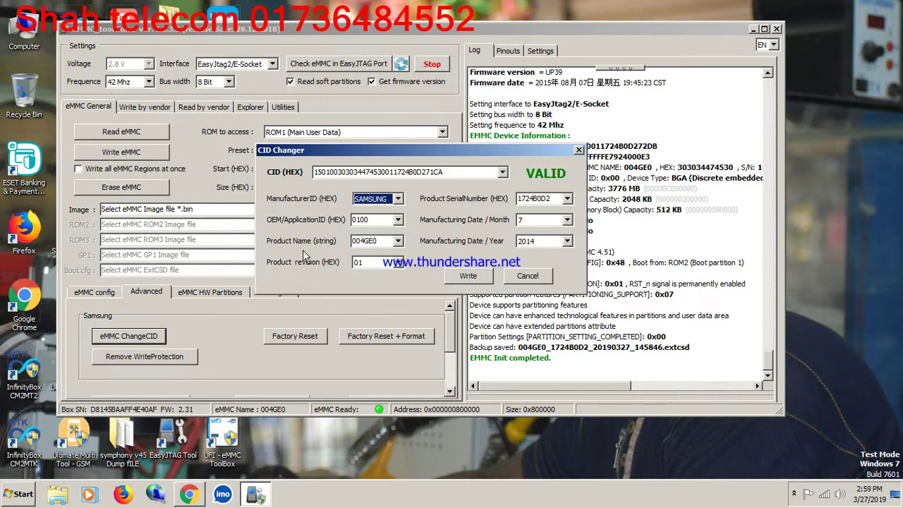
click(525, 278)
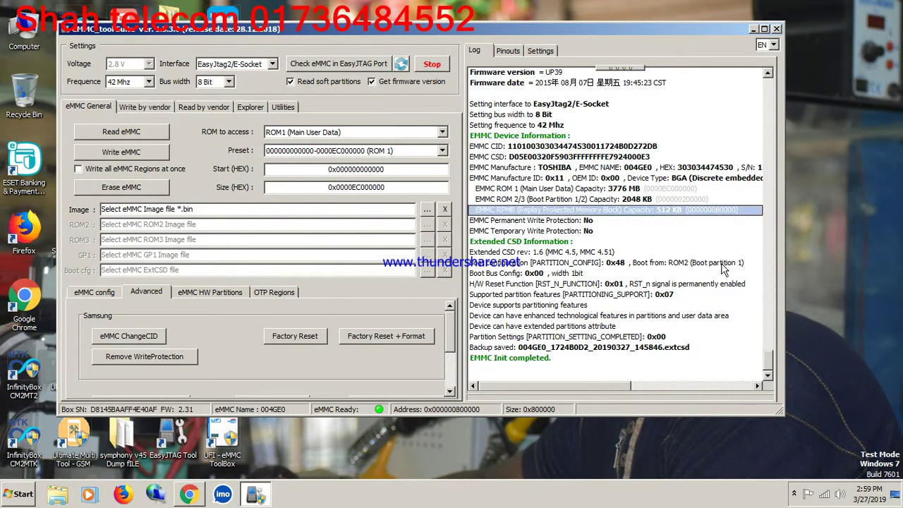
Review the firmware and eMMC device information earlier in the log
scroll(720, 262, up, 3)
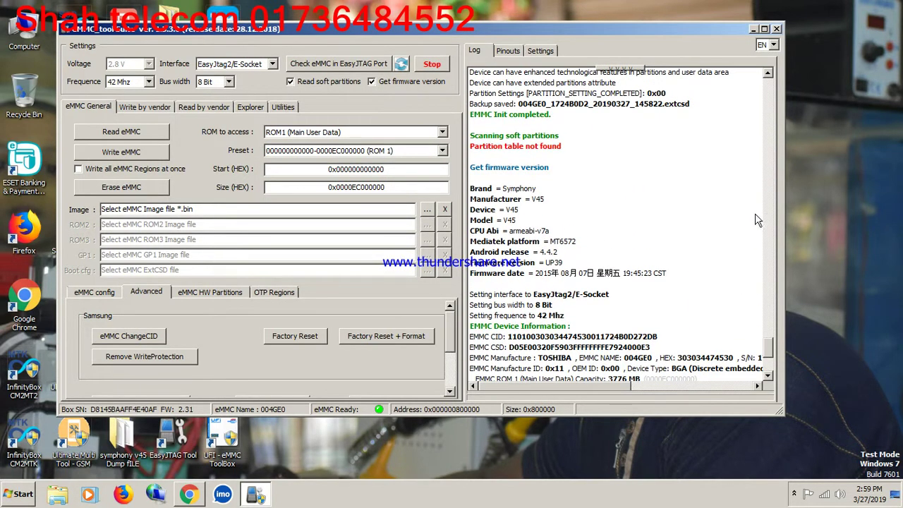
scroll(771, 341, up, 3)
mouse_move(772, 342)
mouse_down()
mouse_move(771, 368)
mouse_move(844, 356)
mouse_move(772, 345)
mouse_up()
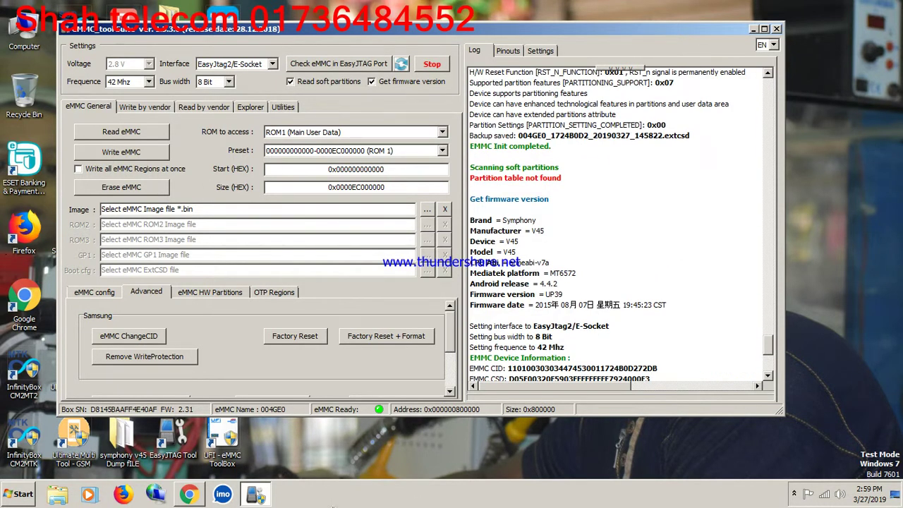
click(796, 493)
right_click(782, 374)
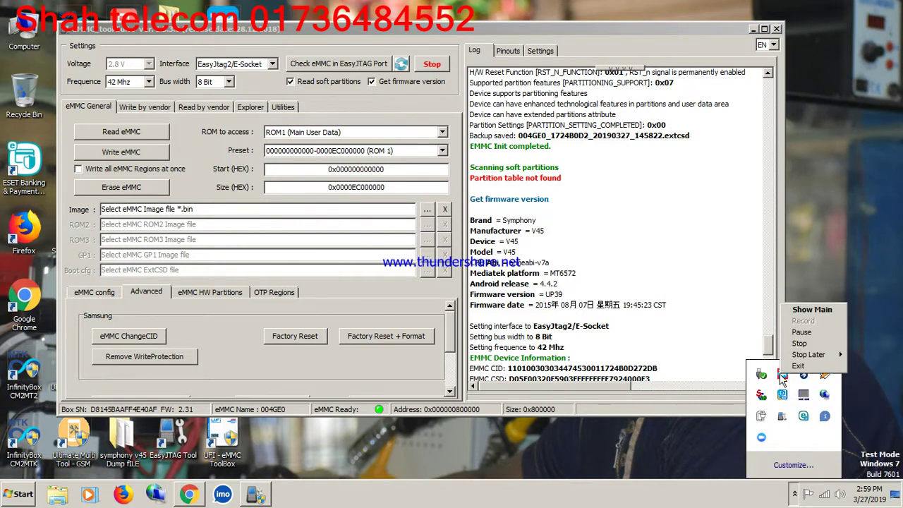